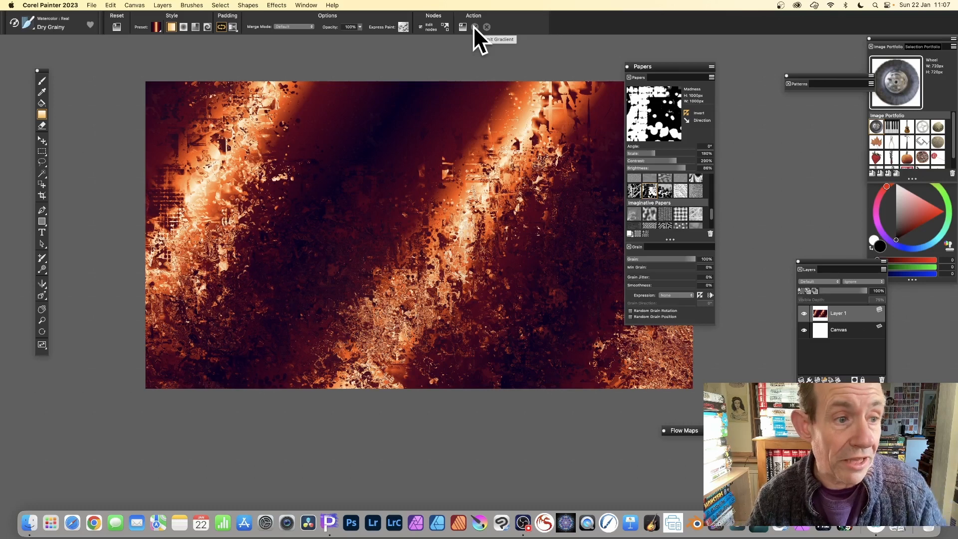
Accept the current grainy orange gradient on Layer 1
left_click(473, 26)
scroll(64, 111, "down", 1)
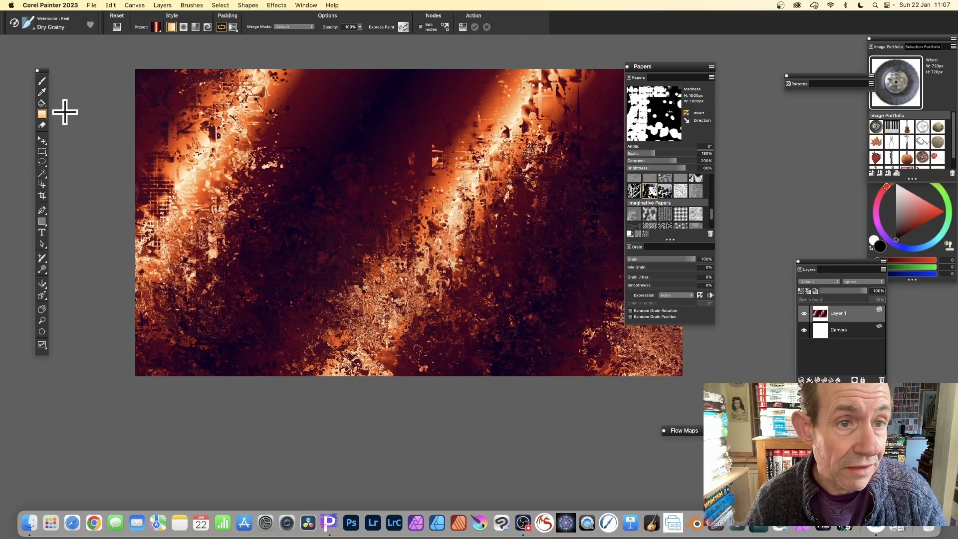
scroll(315, 52, "down", 1)
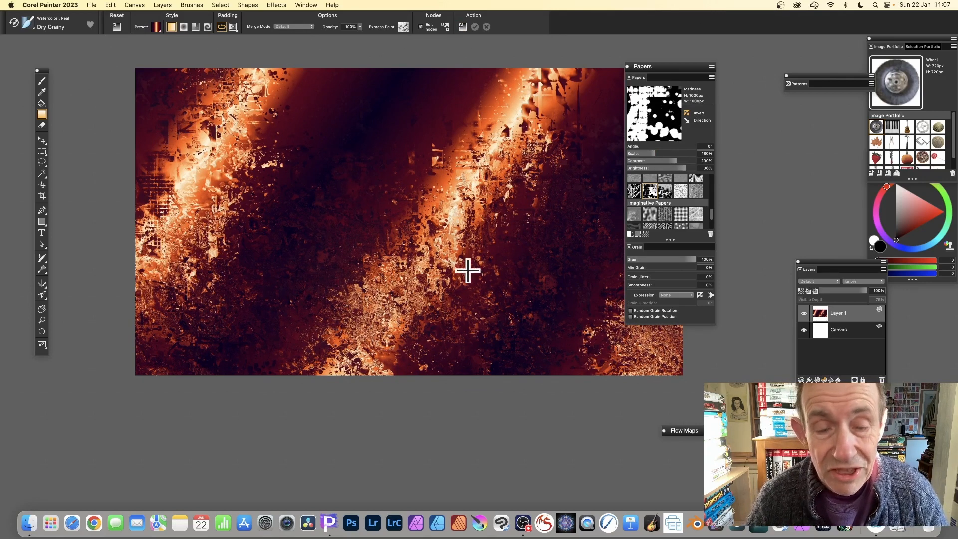
scroll(411, 145, "left", 1)
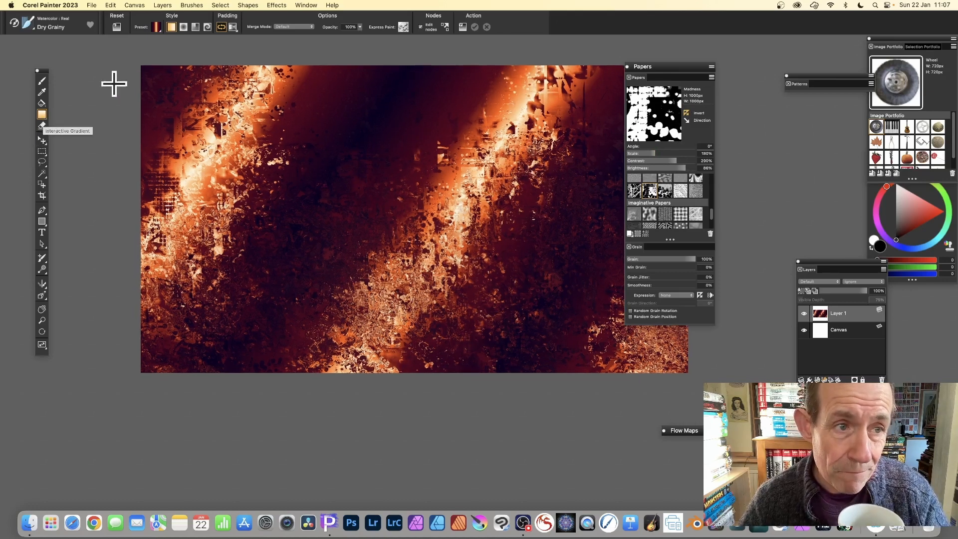
scroll(332, 122, "up", 1)
left_click(158, 28)
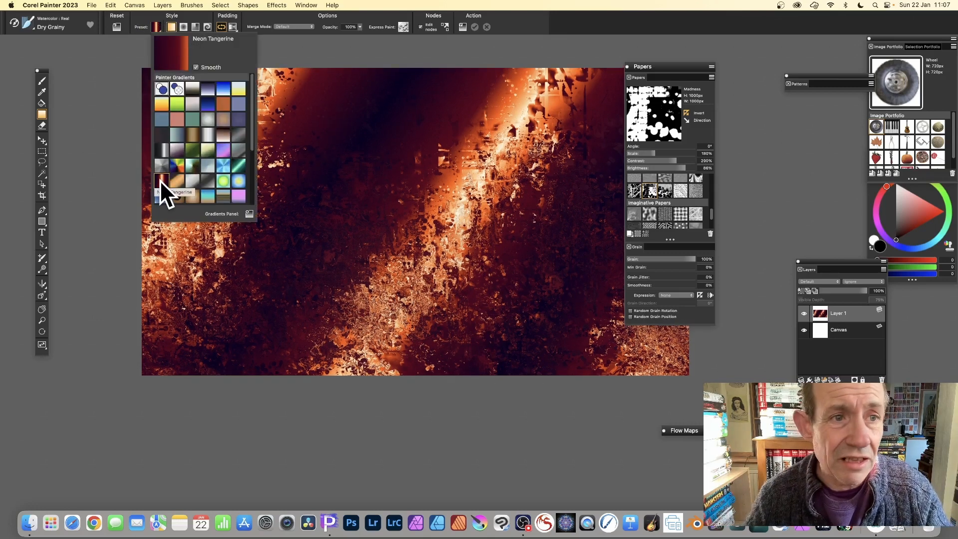
left_click(194, 5)
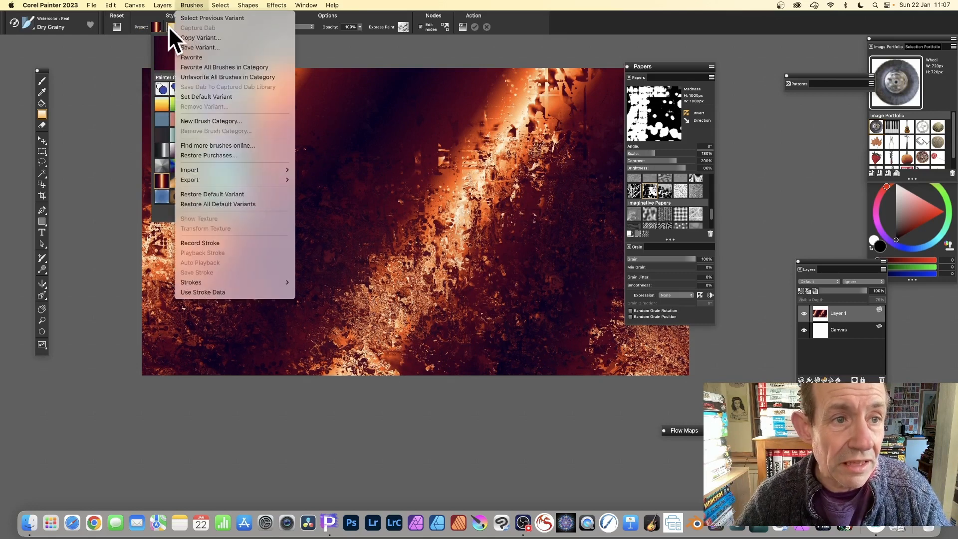
left_click(364, 22)
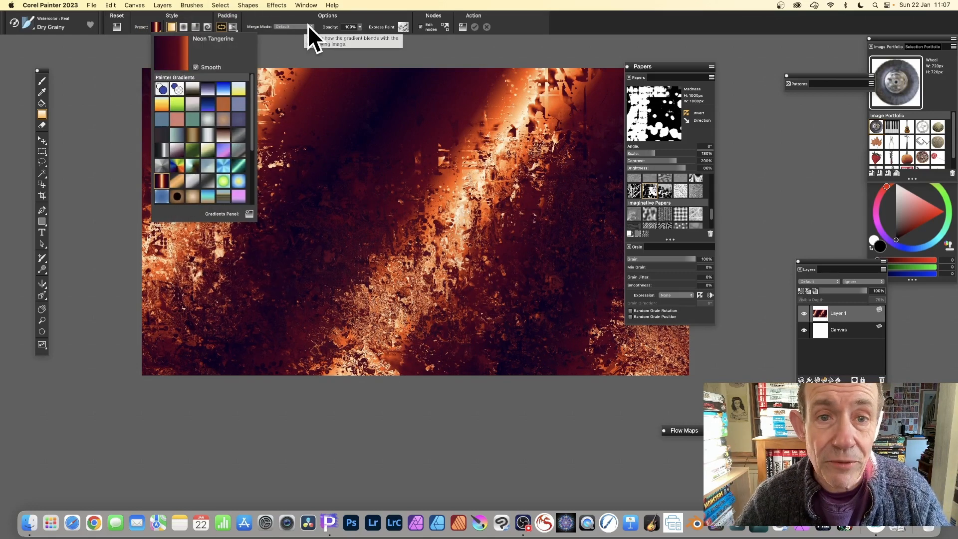
Raise the Express Paint brushstroke size to 250% with Preview Effect on, and draw a gradient from the canvas's upper left to its centre
left_click(404, 27)
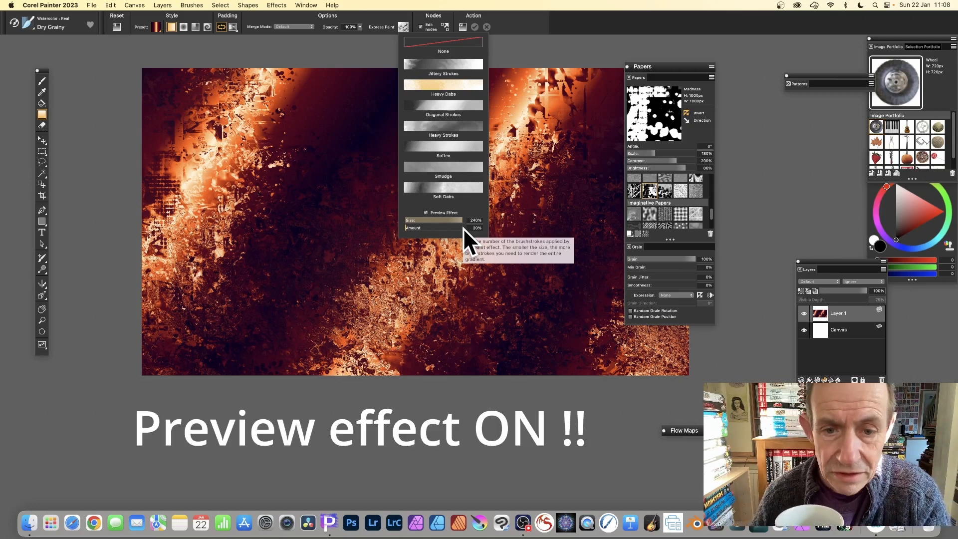
left_click_drag(462, 220, 469, 220)
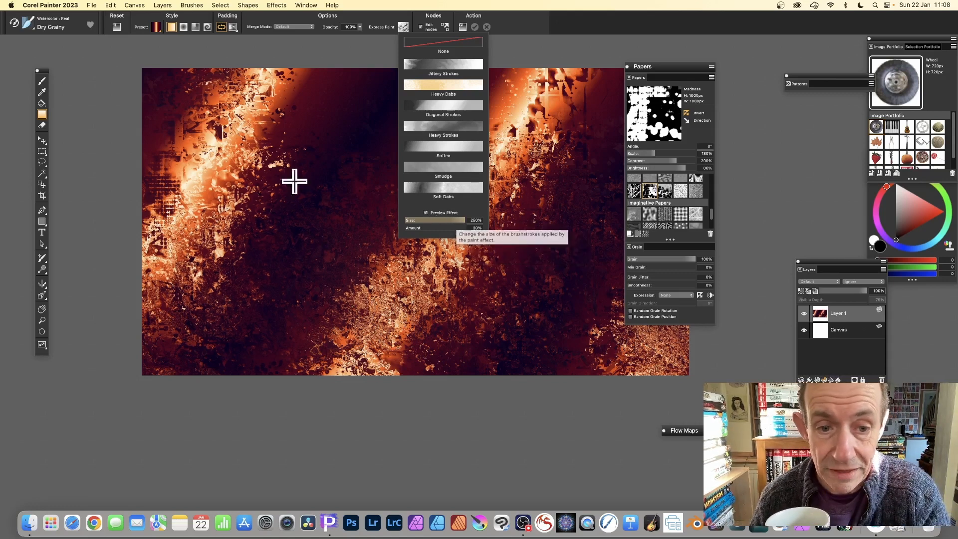
left_click_drag(279, 129, 417, 222)
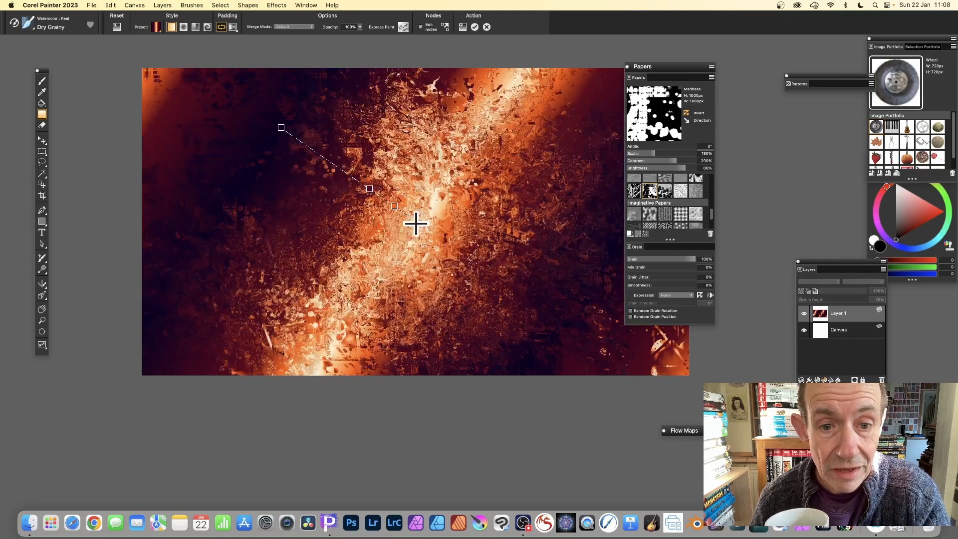
Redraw the gradient from the canvas's upper right down to its centre, and nudge its upper end node slightly upward
left_click_drag(502, 129, 382, 256)
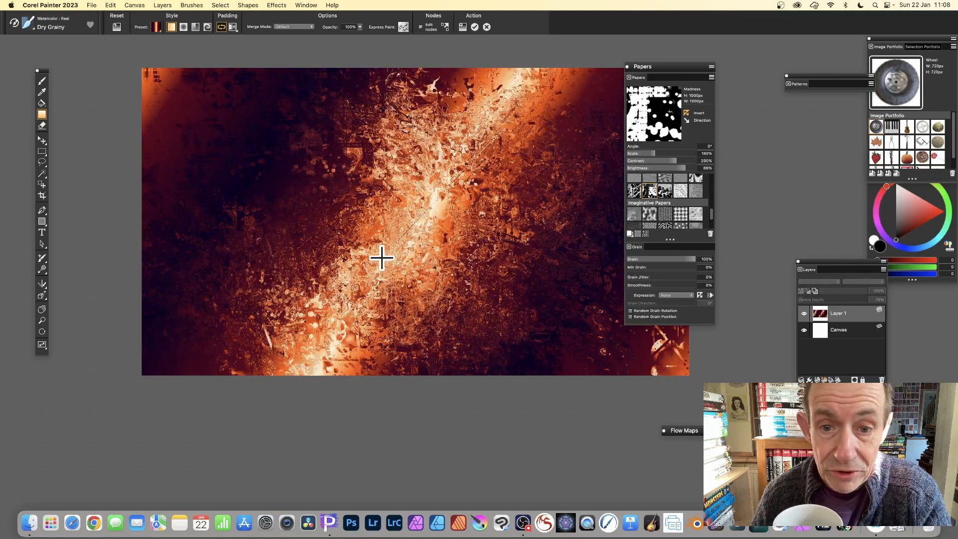
left_click_drag(503, 130, 509, 122)
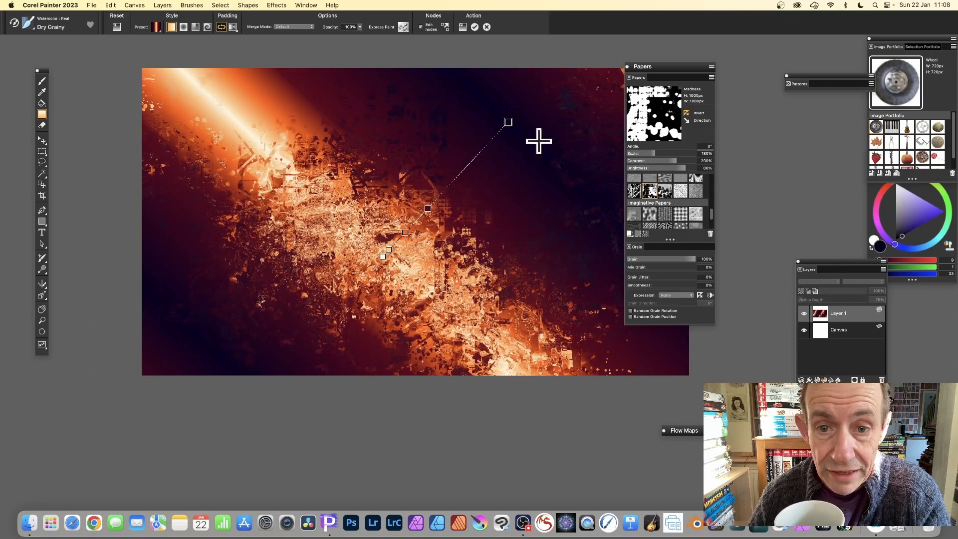
mouse_move(508, 122)
left_mouse_down()
mouse_move(515, 116)
mouse_move(505, 113)
left_mouse_up()
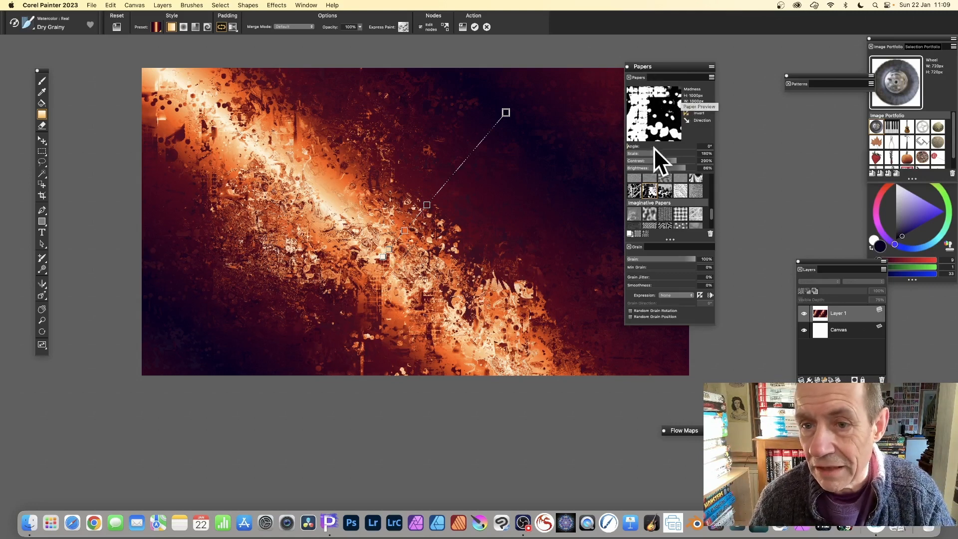
Increase the Madness paper's scale and redraw the gradient twice, from the middle of the canvas toward its upper right
left_click_drag(670, 154, 678, 153)
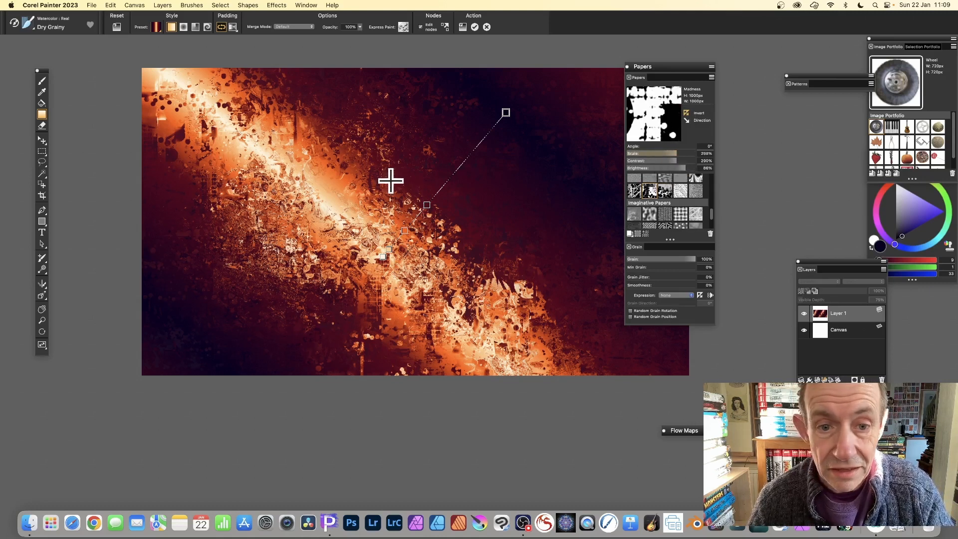
left_click_drag(391, 180, 459, 109)
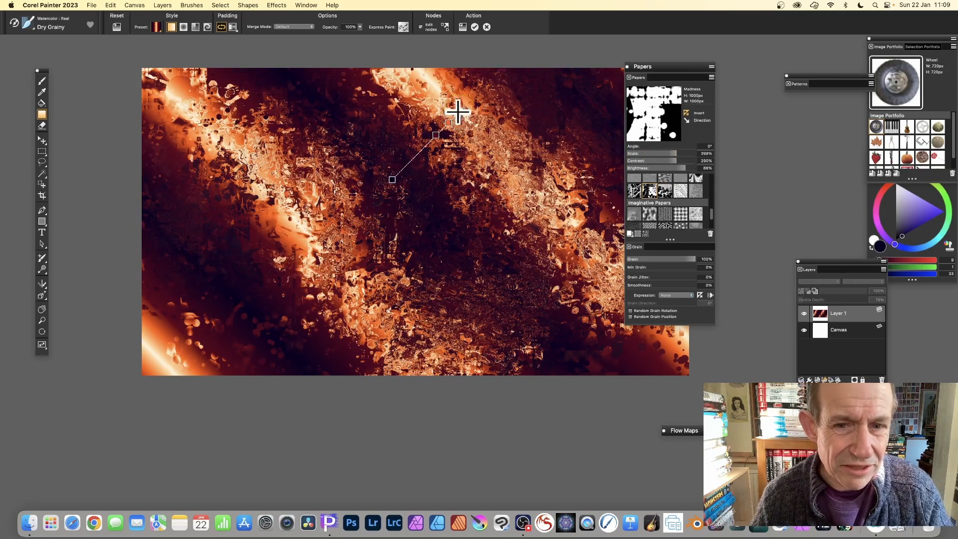
scroll(377, 235, "down", 2)
scroll(375, 235, "left", 3)
scroll(361, 232, "up", 3)
scroll(360, 232, "right", 2)
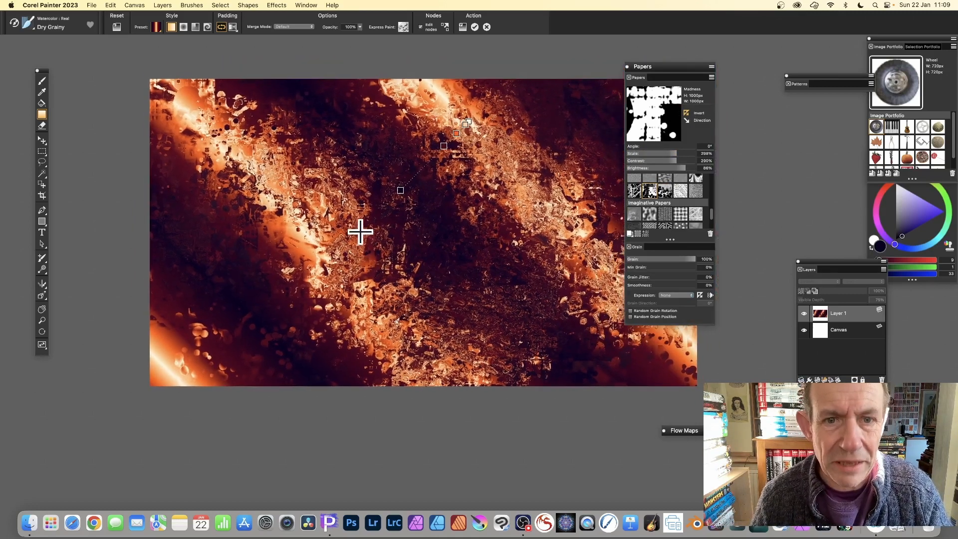
scroll(359, 230, "down", 1)
scroll(358, 229, "right", 1)
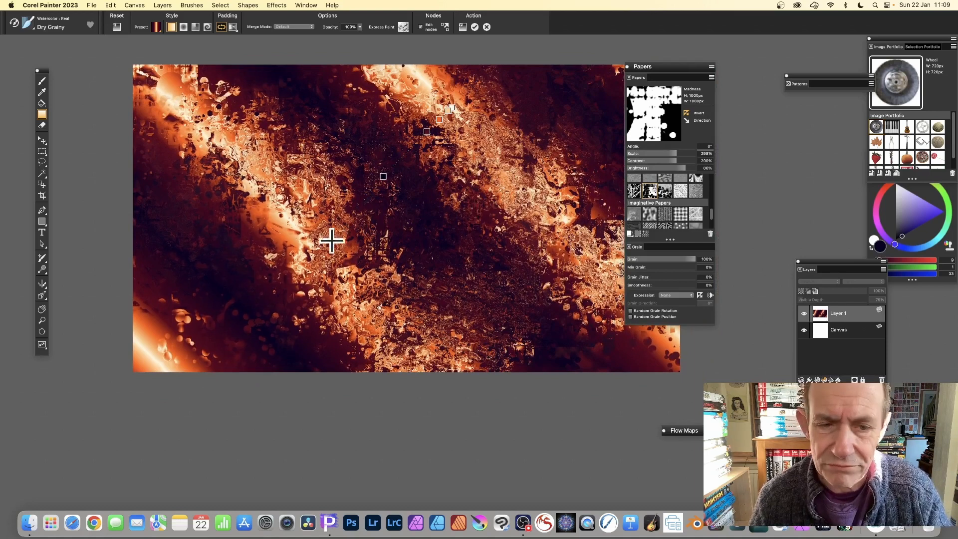
left_click_drag(332, 241, 466, 141)
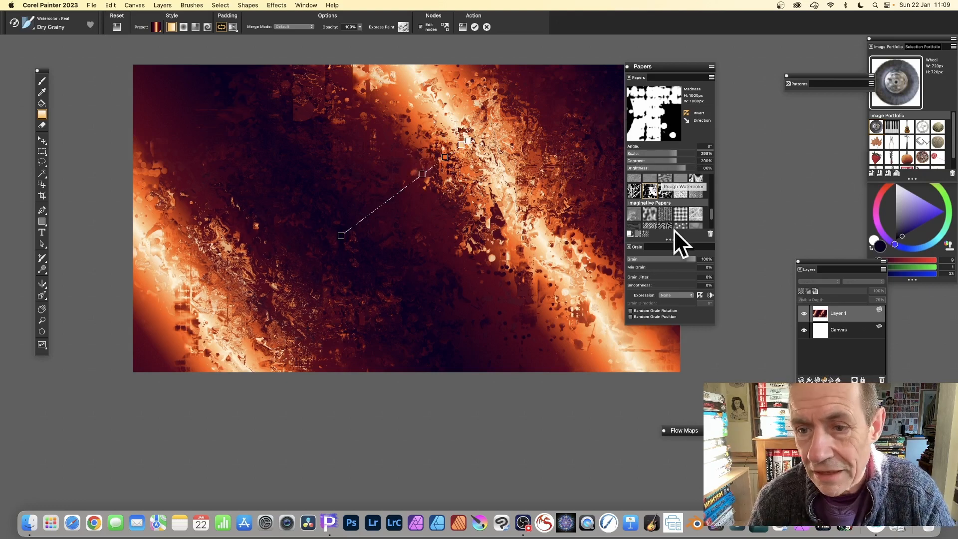
Choose the Canvas paper and redraw the gradient from the middle of the canvas toward its upper right
scroll(663, 224, "down", 1)
left_click(679, 212)
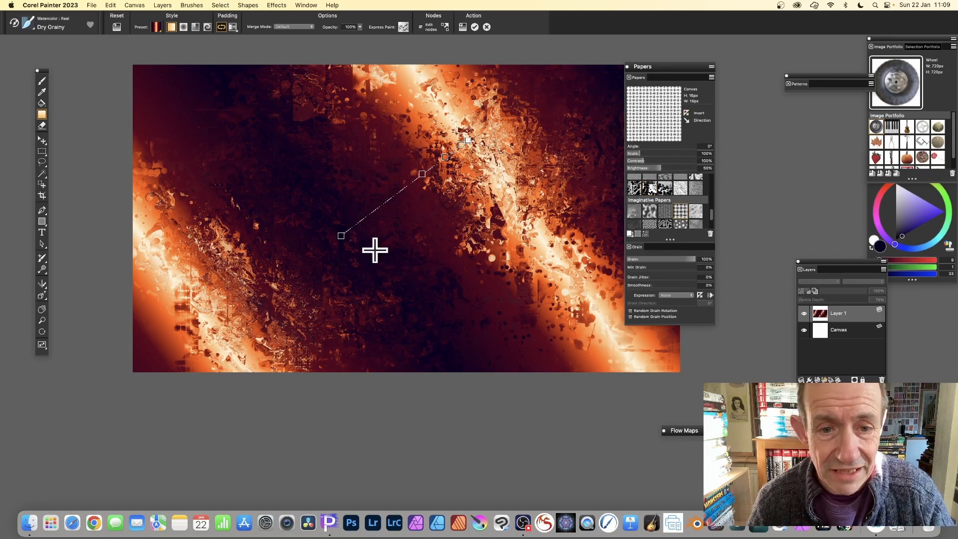
left_click_drag(375, 249, 491, 151)
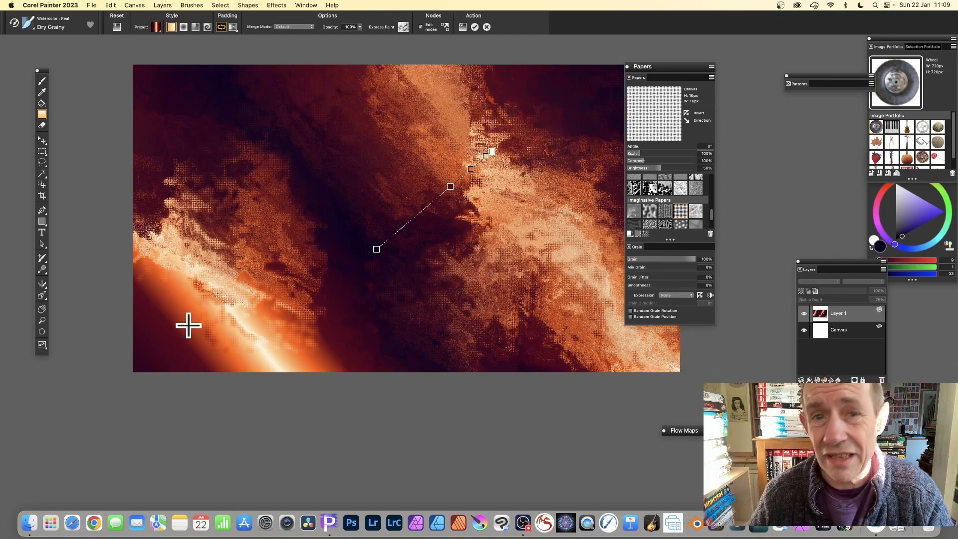
scroll(189, 325, "down", 3)
scroll(193, 325, "up", 4)
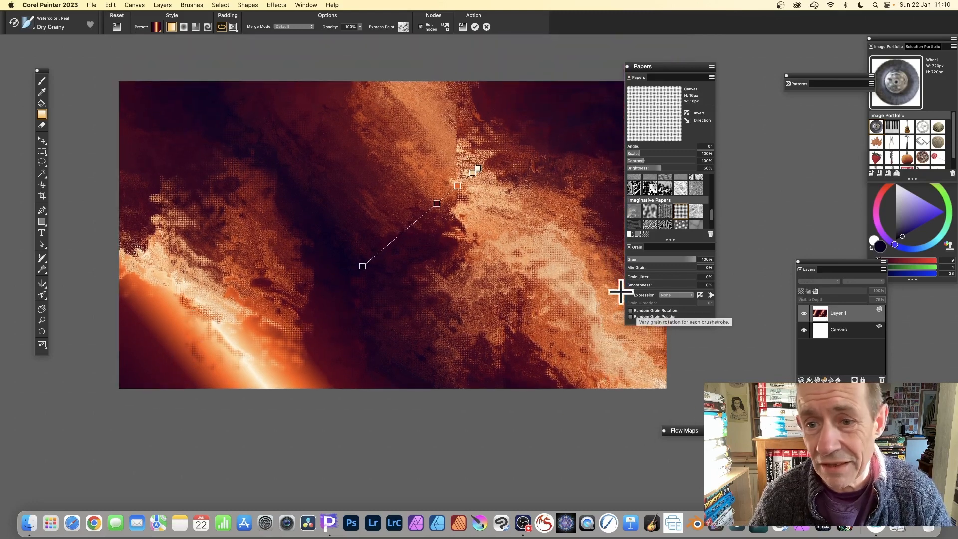
Choose the Intricate paper with winding maze-like lines and redraw the gradient from lower centre toward the upper right
scroll(695, 201, "down", 3)
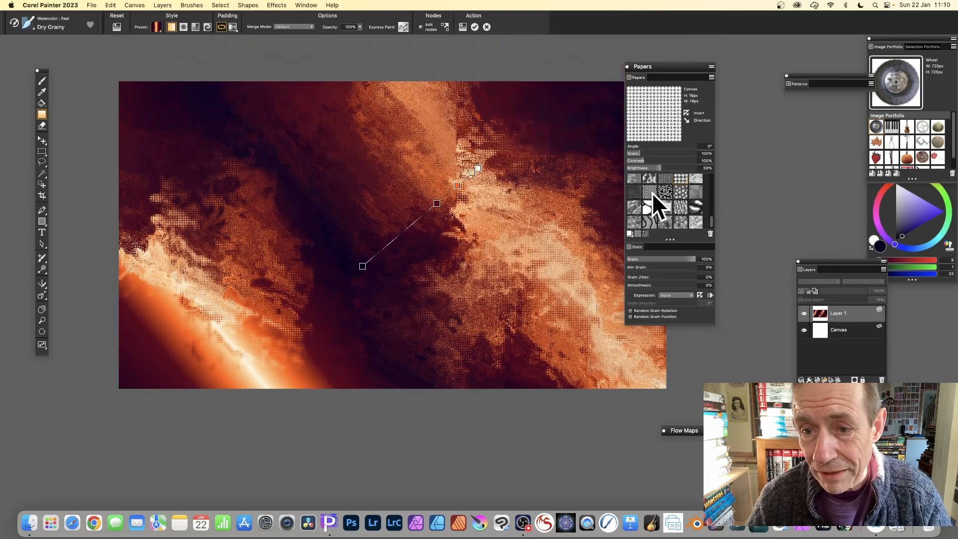
left_click(666, 192)
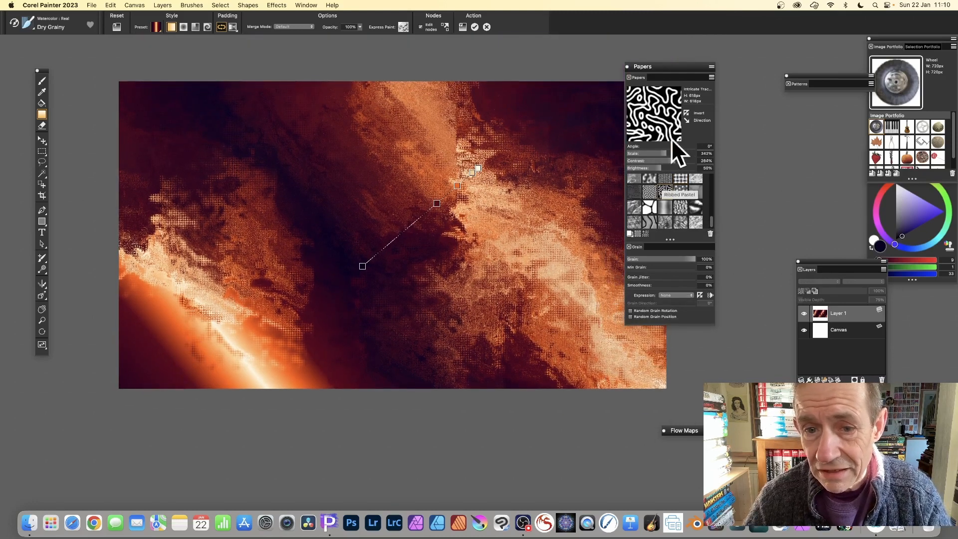
left_click_drag(411, 303, 514, 175)
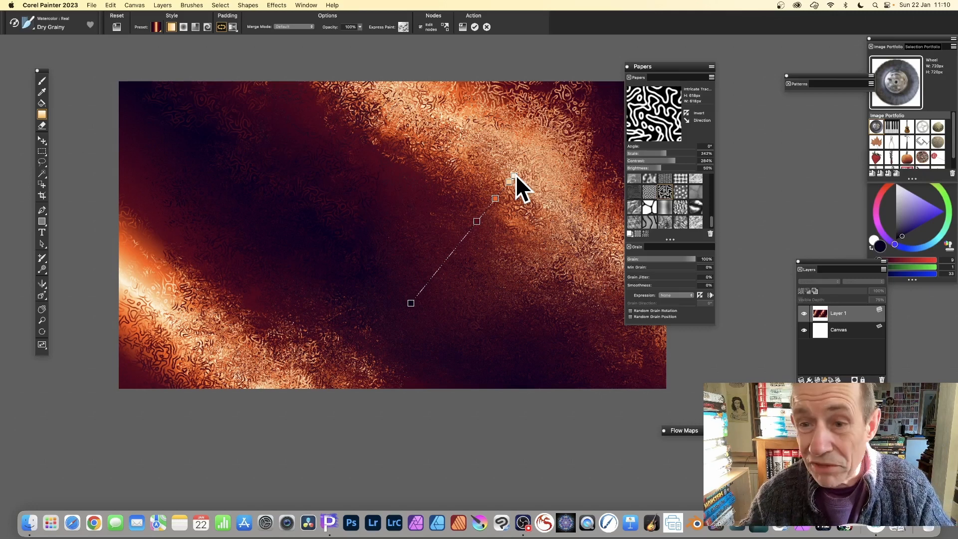
Increase the maze-like paper's scale to about 380%, redraw the gradient from the canvas centre toward the upper right, and accept it
left_click(675, 153)
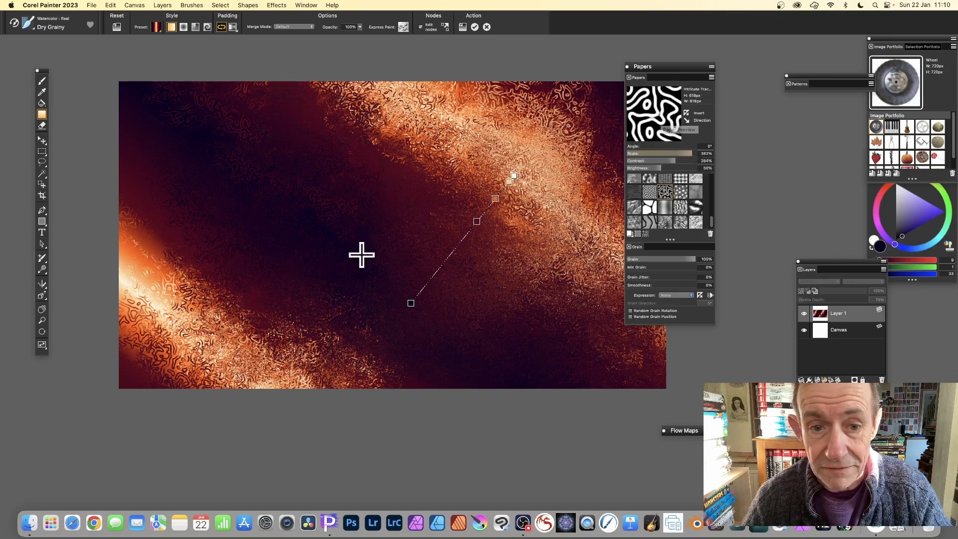
left_click_drag(361, 255, 448, 163)
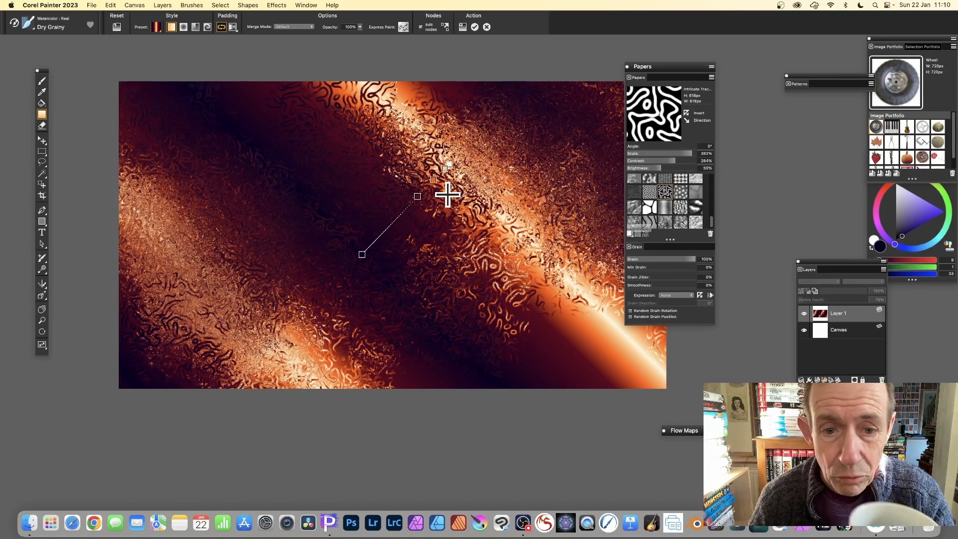
left_click(475, 27)
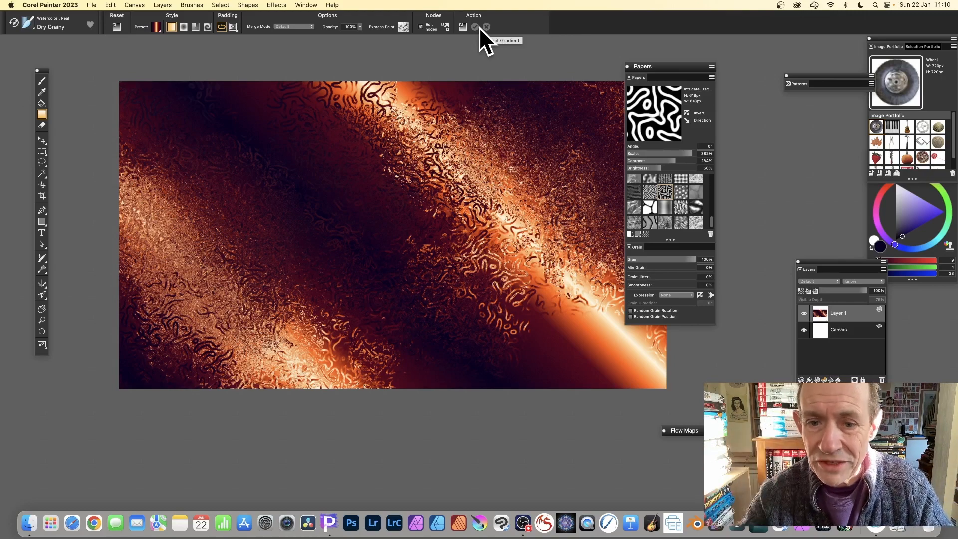
scroll(374, 257, "up", 1)
scroll(372, 258, "down", 1)
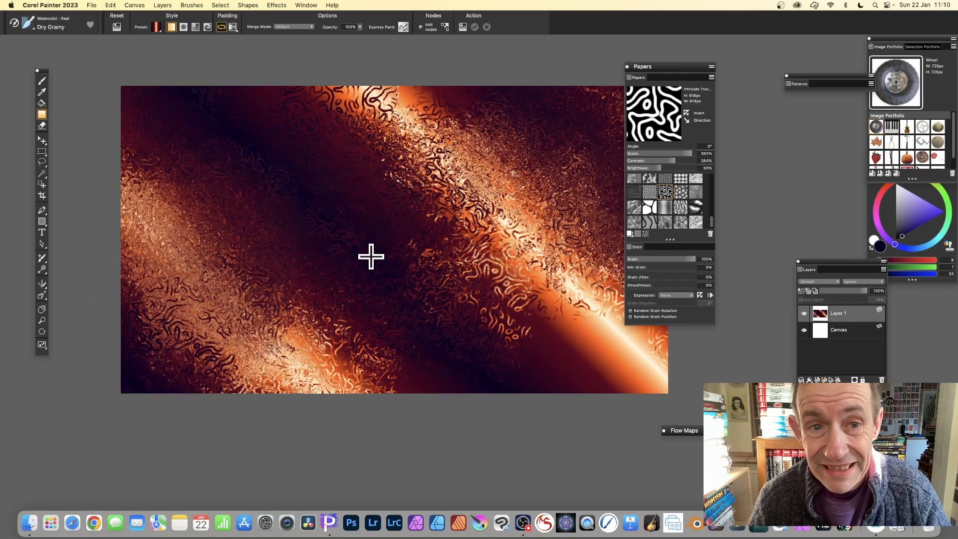
scroll(370, 250, "left", 1)
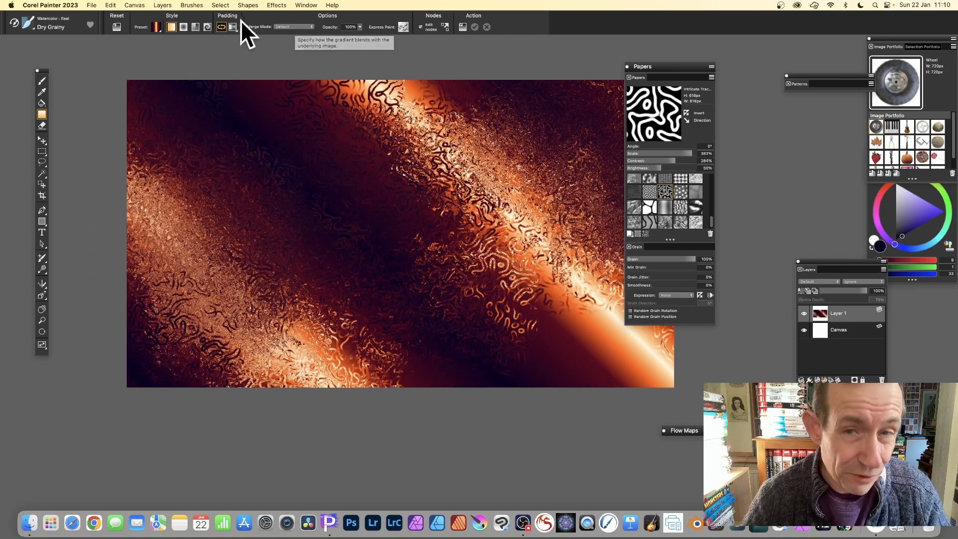
Set the gradient's merge mode to Overlay and draw a diagonal linear gradient between the canvas's upper left and centre right
left_click(293, 26)
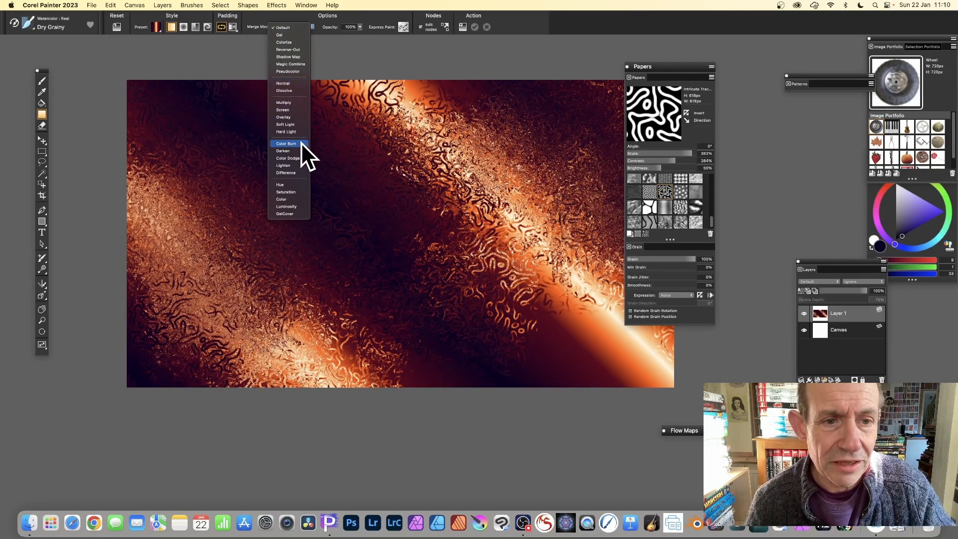
left_click(292, 116)
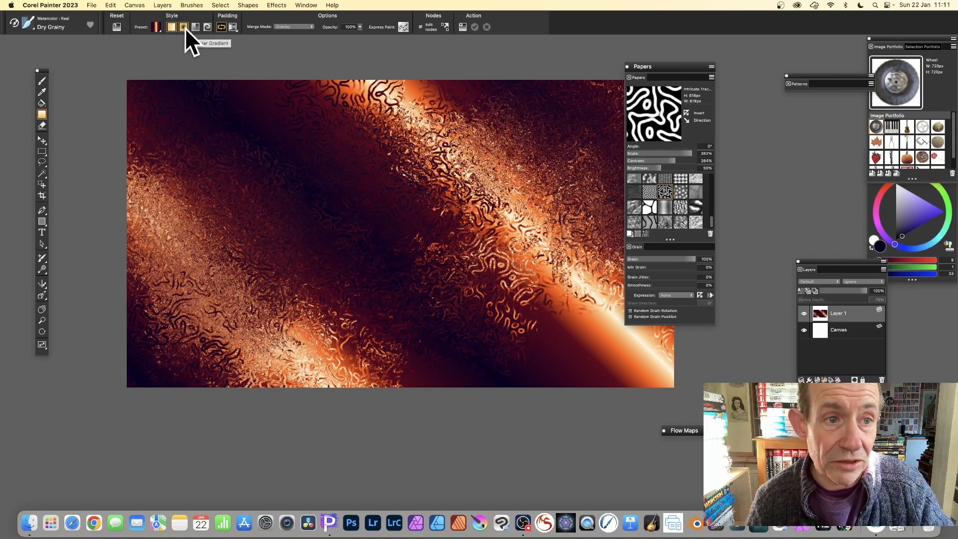
left_click(319, 121)
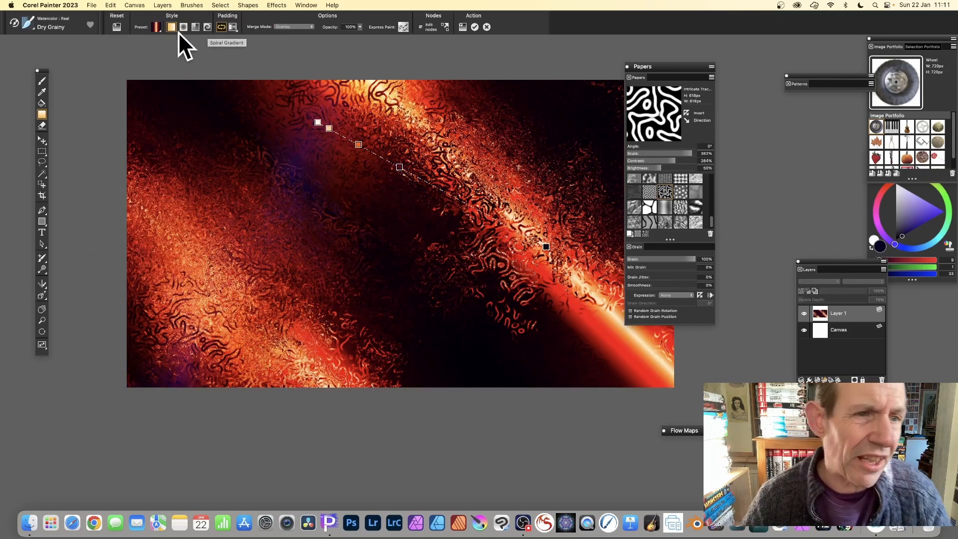
Switch the active gradient to the diagonal teal-green metallic preset and set its merge mode to Color Dodge
left_click(158, 29)
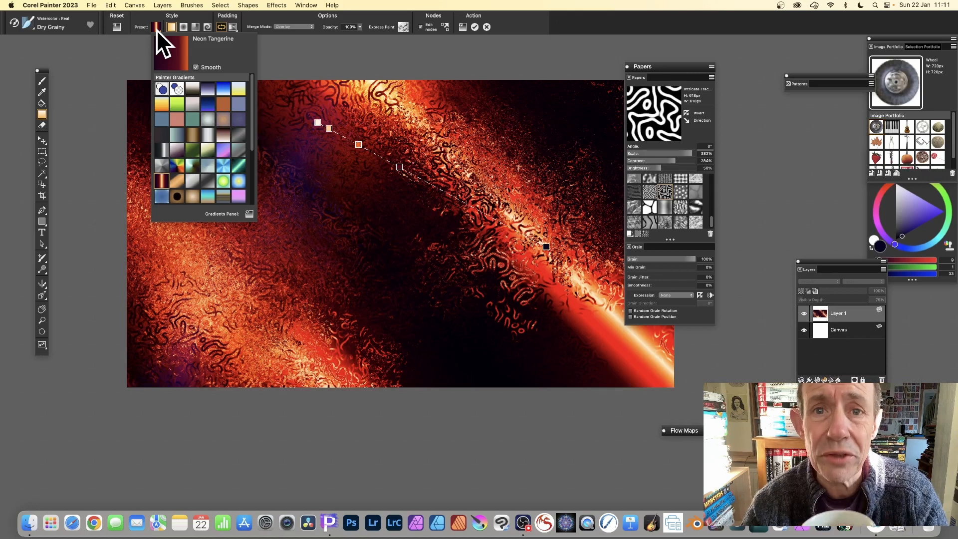
left_click(243, 166)
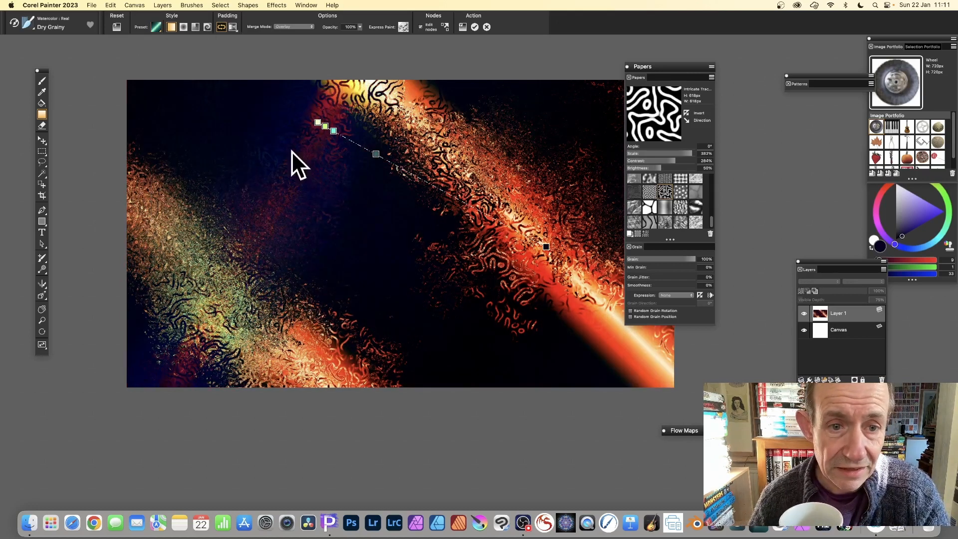
left_click(295, 27)
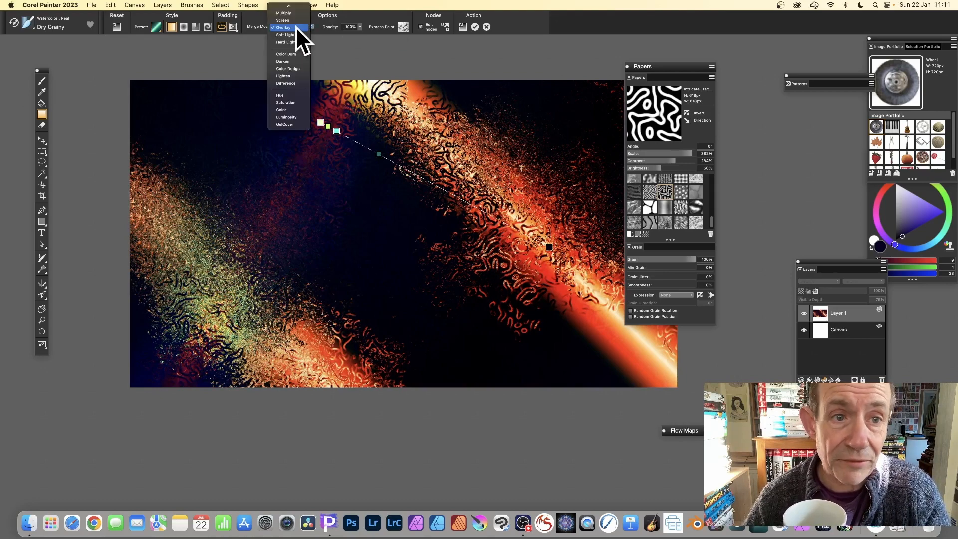
left_click(289, 69)
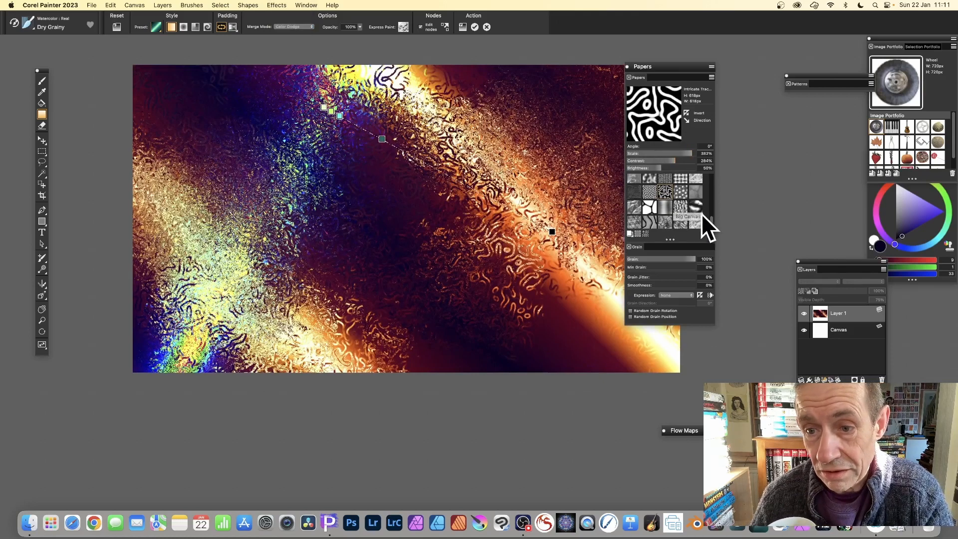
Choose the Contrasty paper with cracked cells, set contrast to about 308% and brightness to 77%, and redraw the gradient upward from the canvas centre
left_click(650, 206)
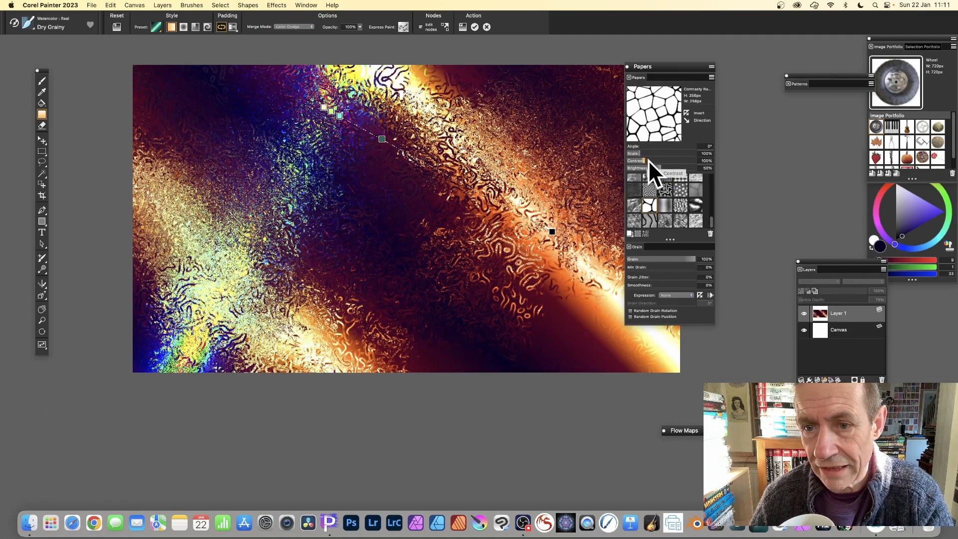
left_click_drag(666, 160, 680, 168)
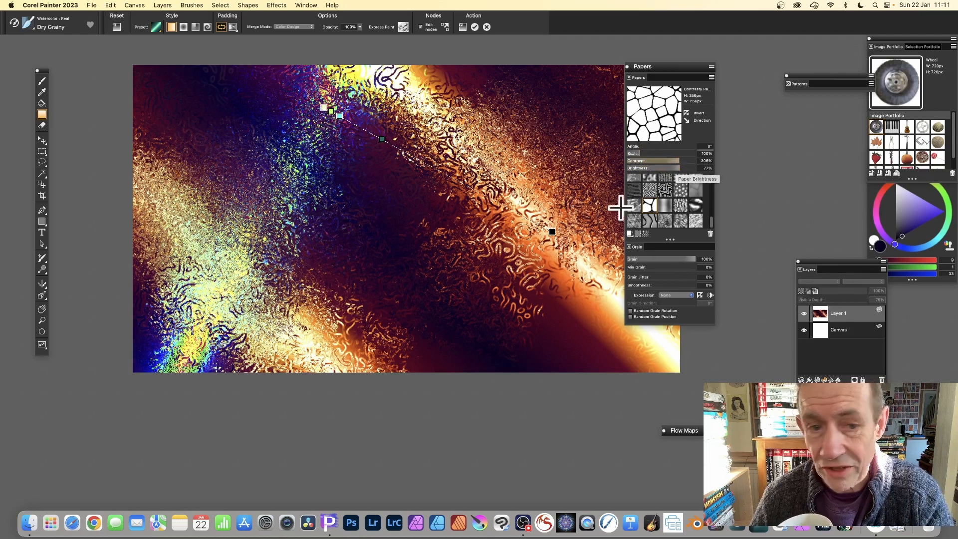
left_click_drag(387, 240, 450, 122)
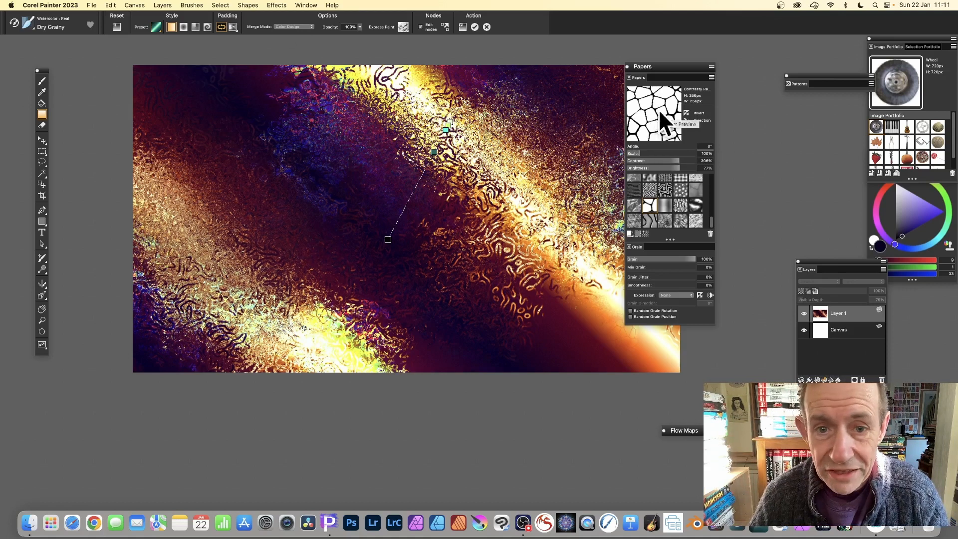
Set the gradient's merge mode to Hue and redraw it from just below the canvas centre toward the upper right
left_click(300, 27)
scroll(295, 39, "up", 5)
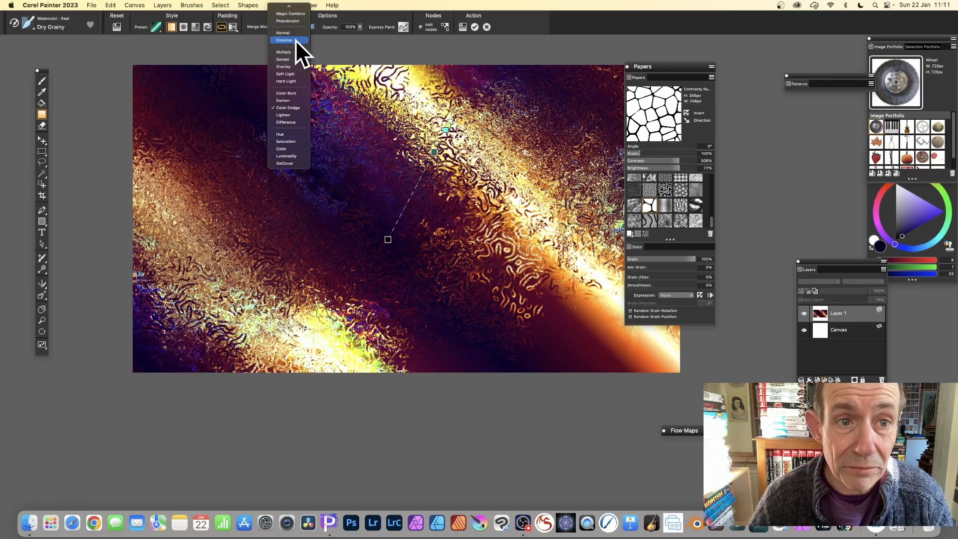
left_click(280, 164)
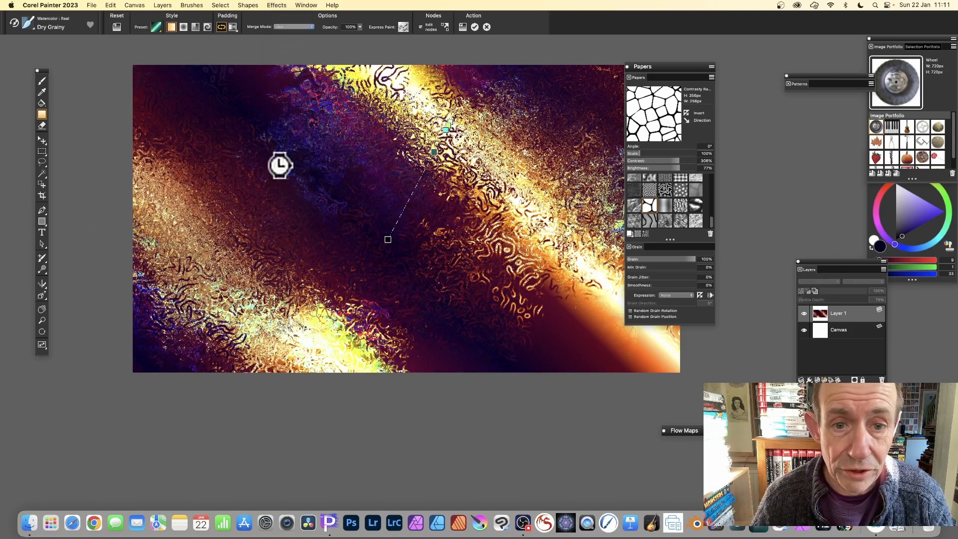
left_click_drag(434, 248, 474, 104)
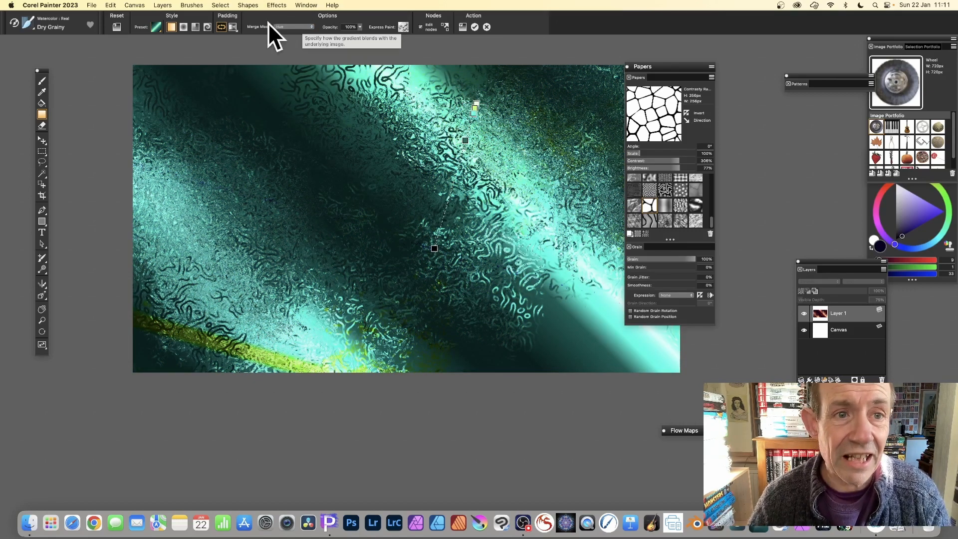
Switch the gradient's merge mode to Pseudocolor and accept the gradient
left_click(290, 26)
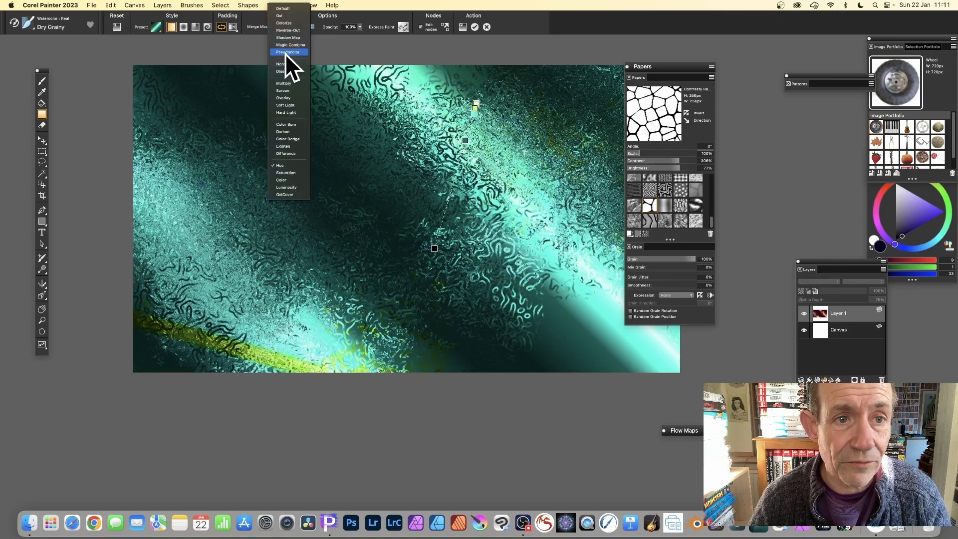
left_click(286, 52)
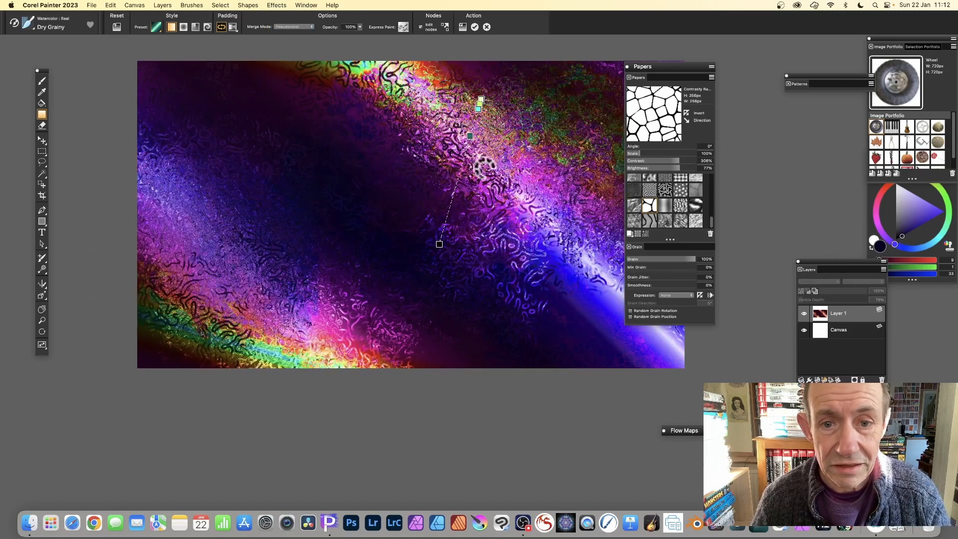
left_click(474, 27)
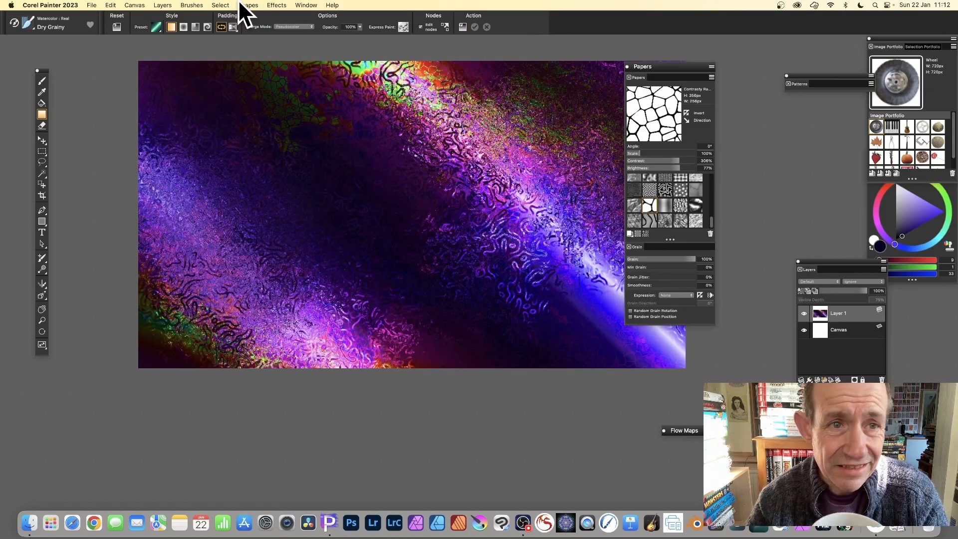
Apply a Motion Blur to the layer with radius 96.8, angle 0° and thinness 10%
left_click(278, 5)
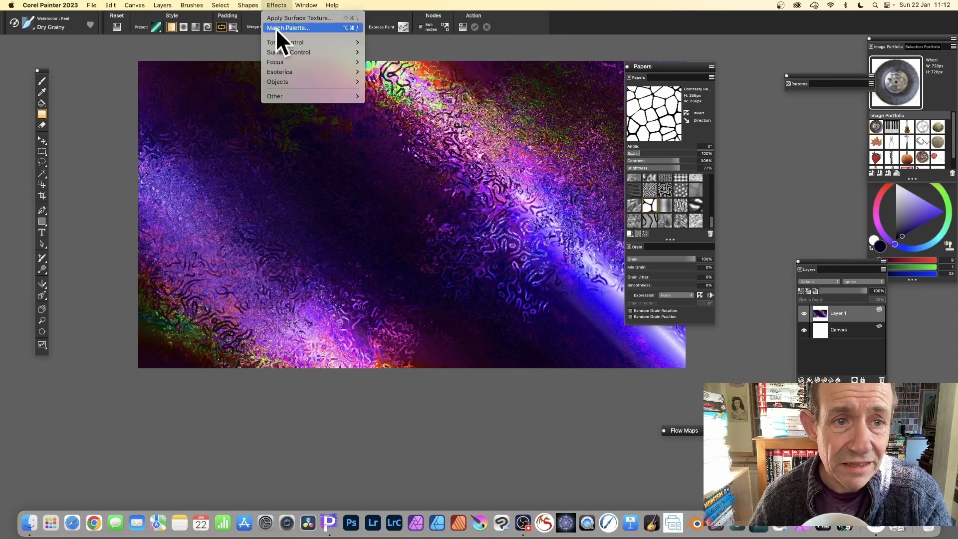
mouse_move(277, 62)
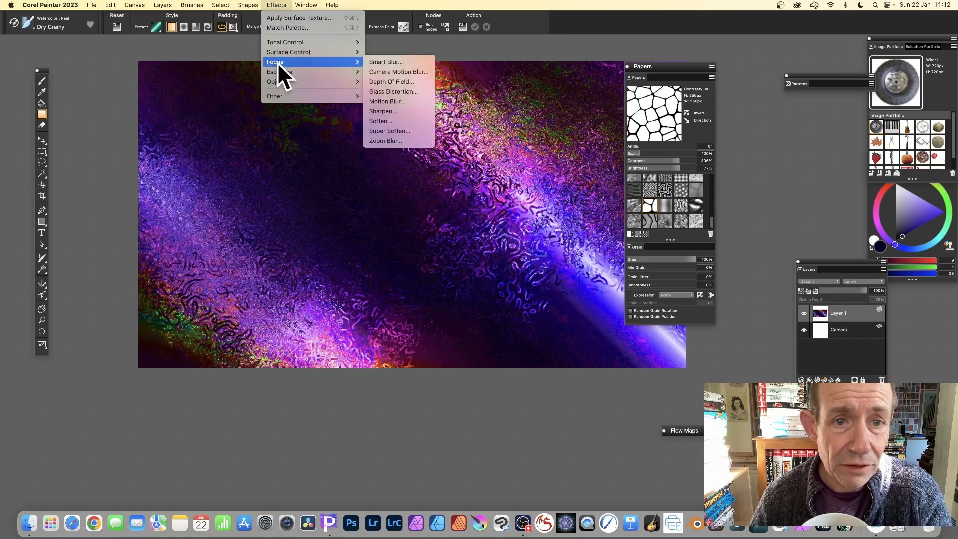
left_click(398, 98)
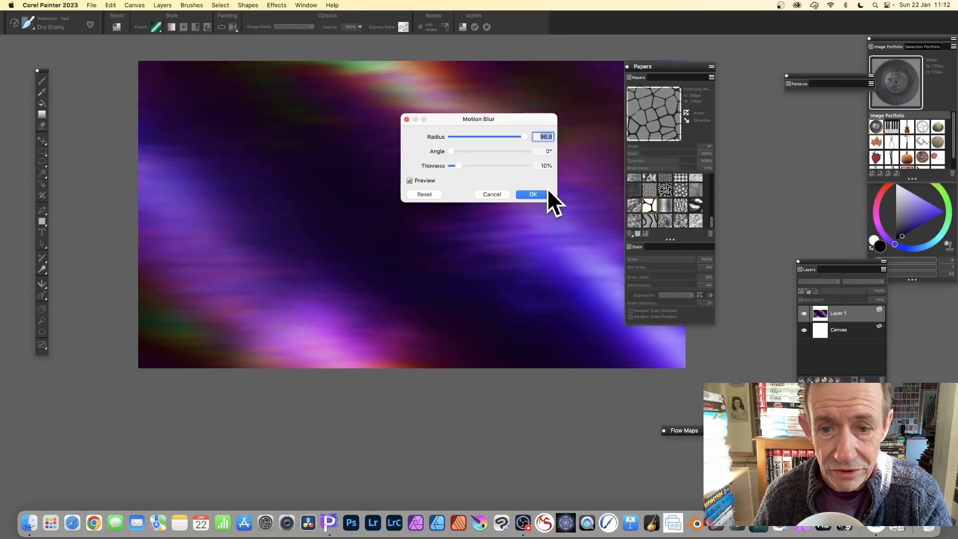
left_click(534, 194)
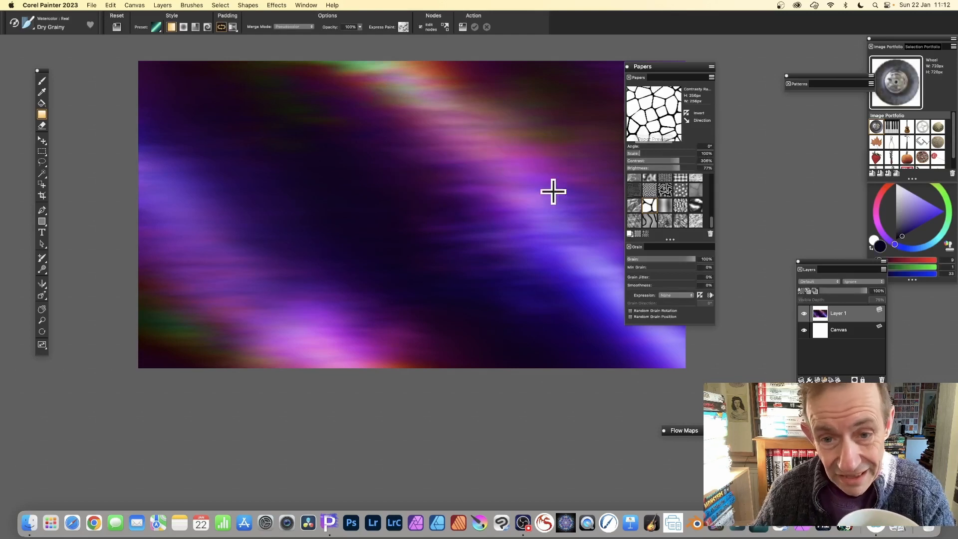
Try the Carbon Fiber paper on a gradient drawn from near the canvas centre toward the upper right, and rotate the paper to 230°
left_click_drag(389, 270, 488, 65)
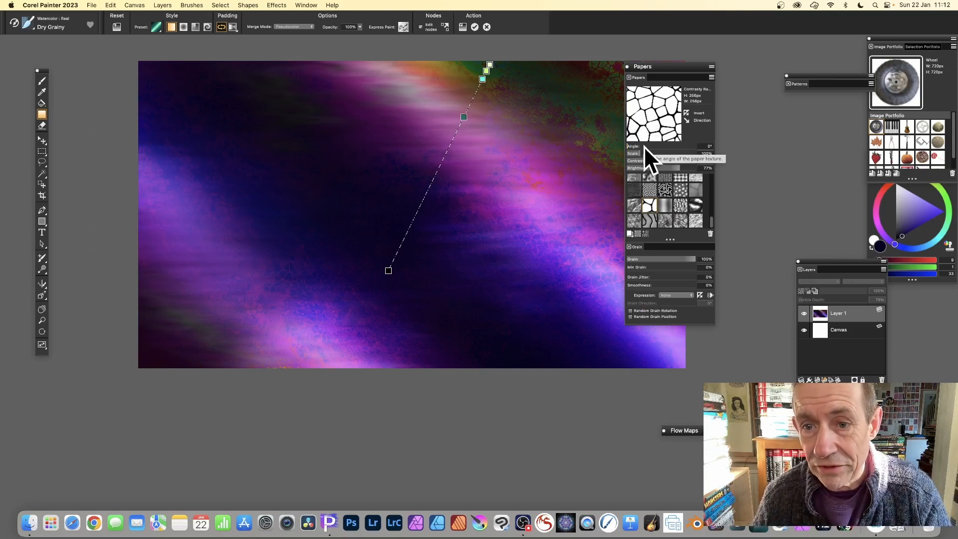
scroll(670, 181, "down", 5)
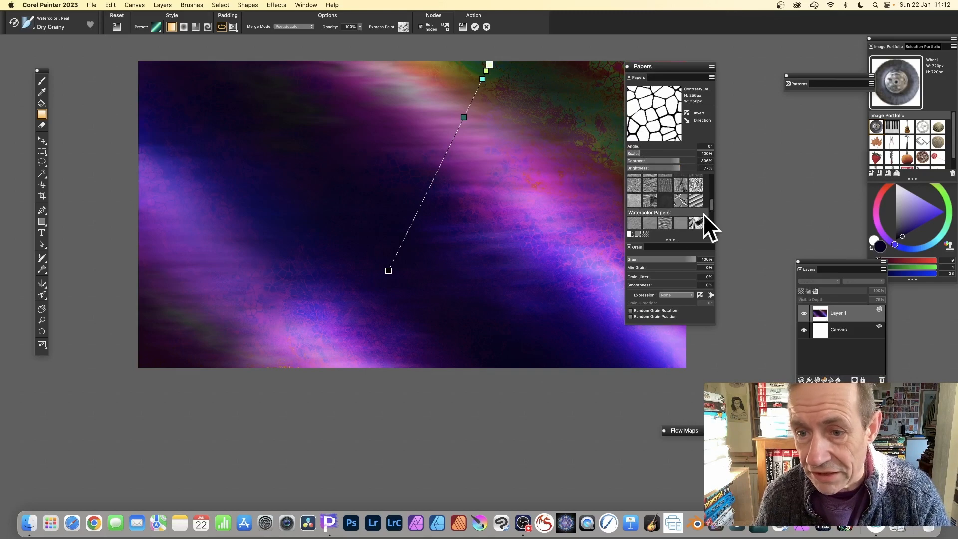
left_click(698, 200)
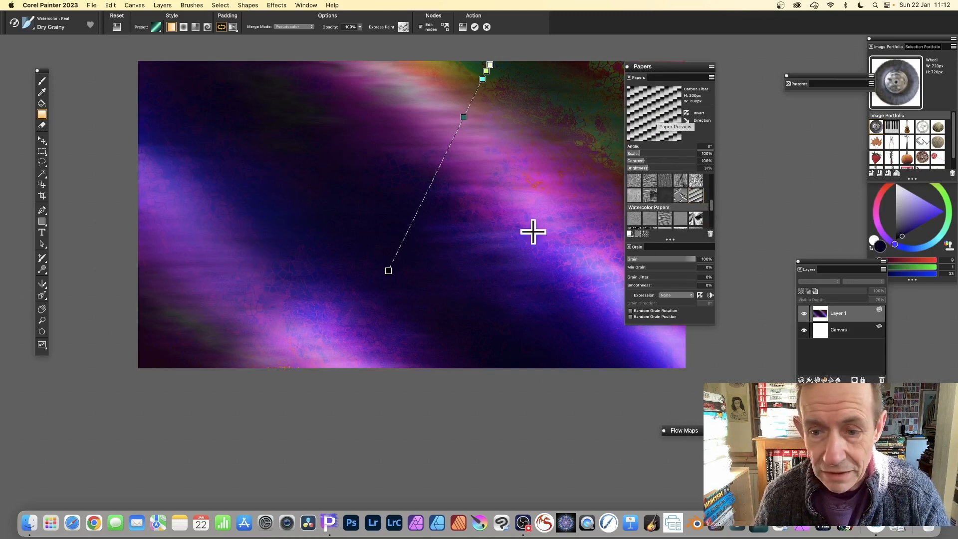
left_click_drag(438, 258, 509, 83)
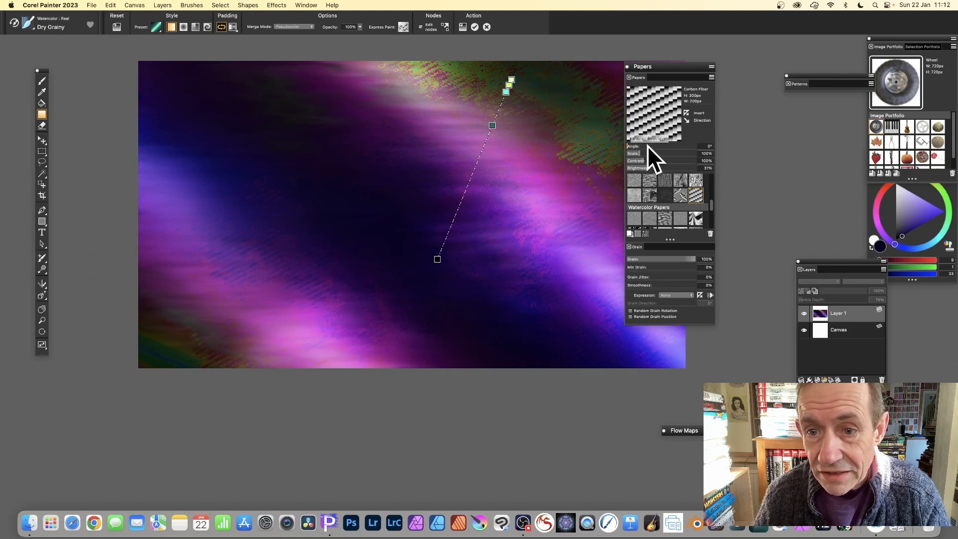
left_click_drag(639, 145, 671, 146)
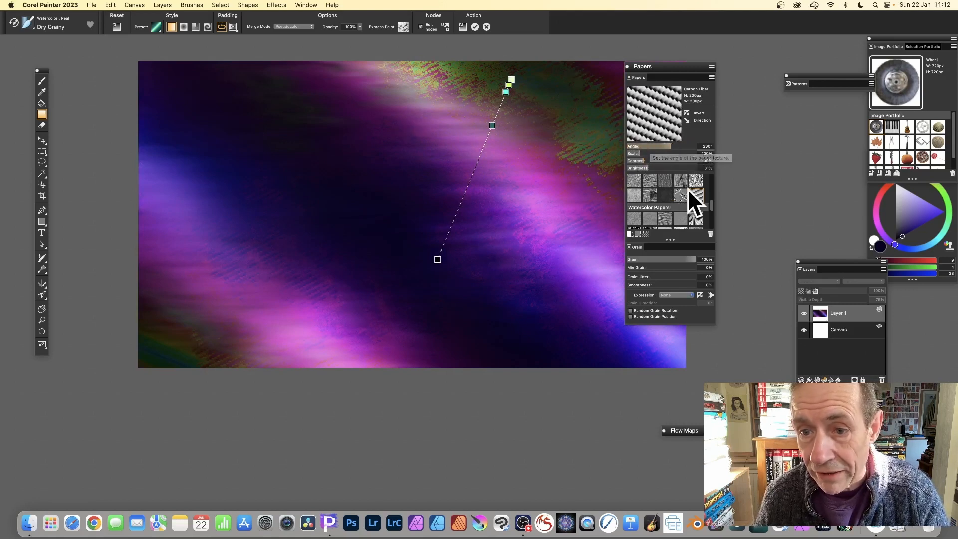
Choose the Gessoed Canvas paper and redraw the gradient from the canvas centre to just beyond the upper edge
scroll(683, 188, "down", 4)
left_click(663, 216)
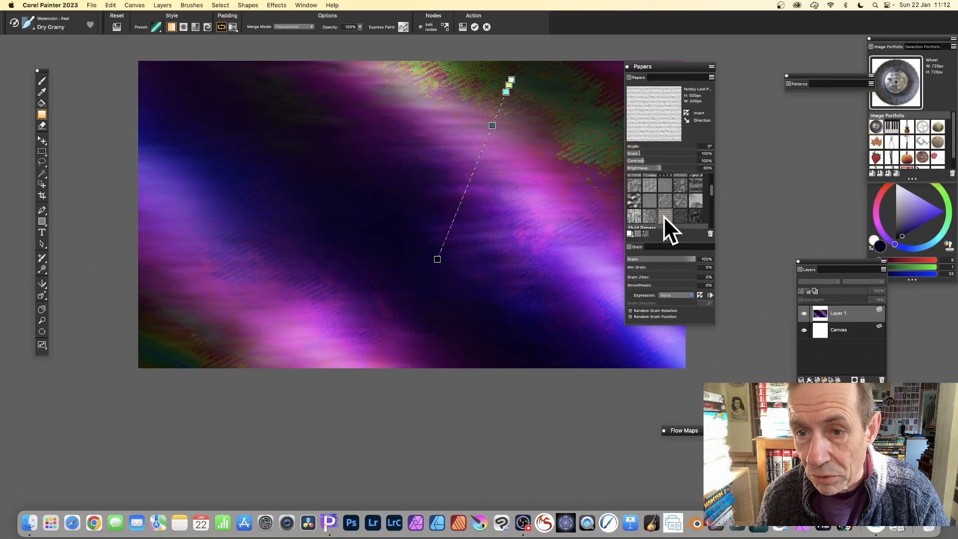
scroll(699, 187, "up", 6)
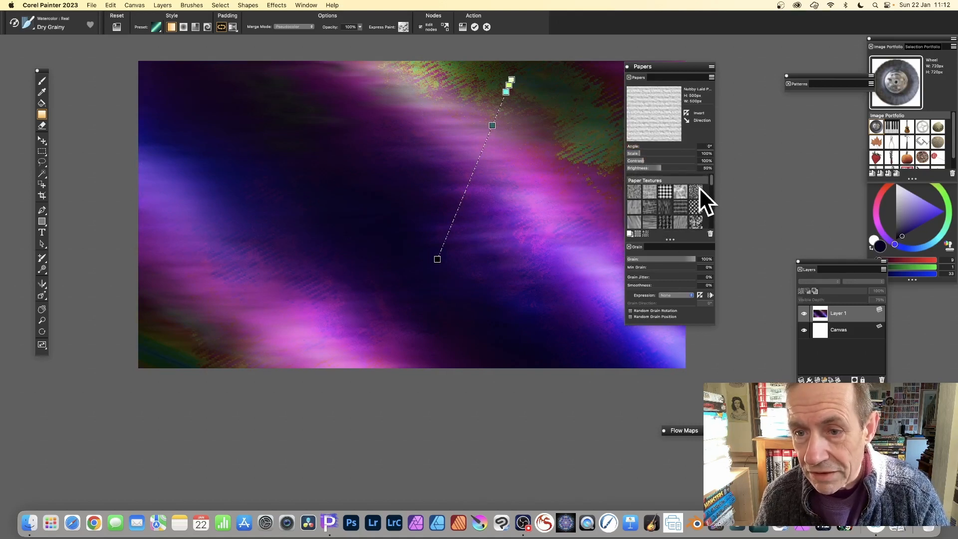
left_click(681, 205)
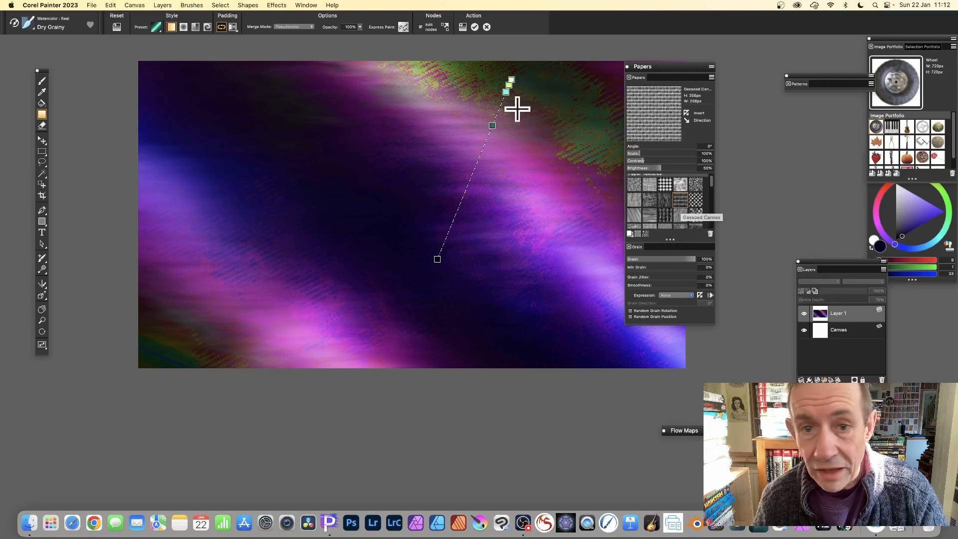
left_click_drag(455, 120, 478, 52)
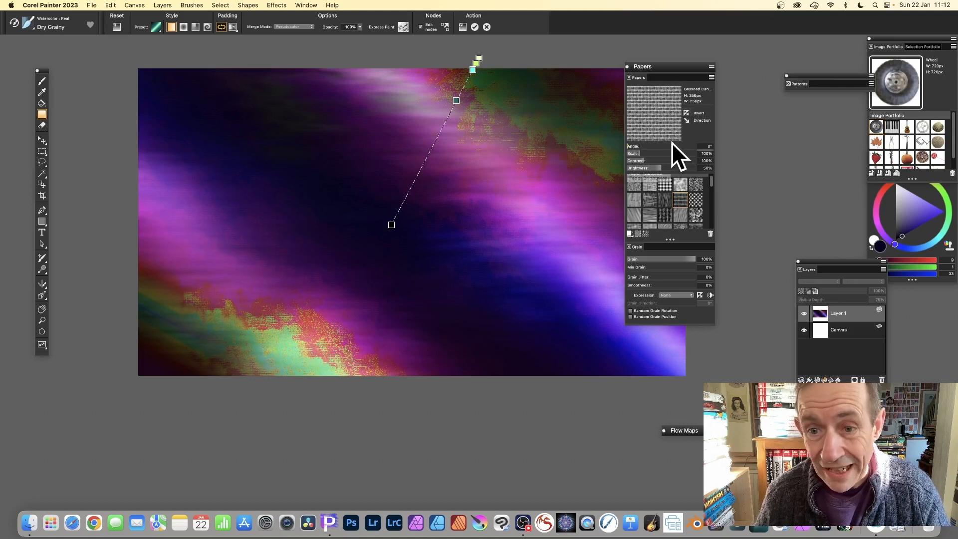
Raise the Gessoed Canvas paper's scale to about 358% and contrast to about 284%, redraw the gradient right of centre, and accept it
left_click_drag(641, 153, 676, 160)
left_click_drag(488, 233, 534, 114)
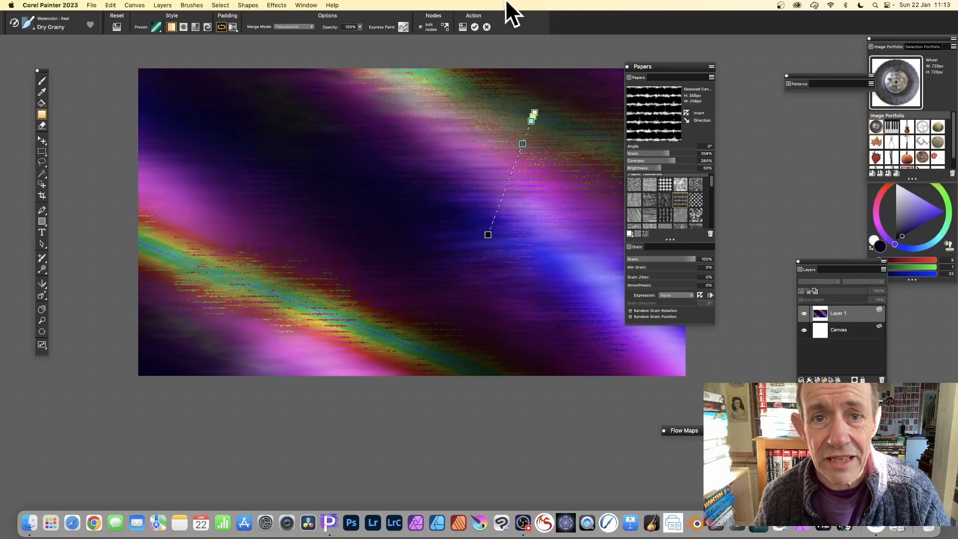
left_click(475, 26)
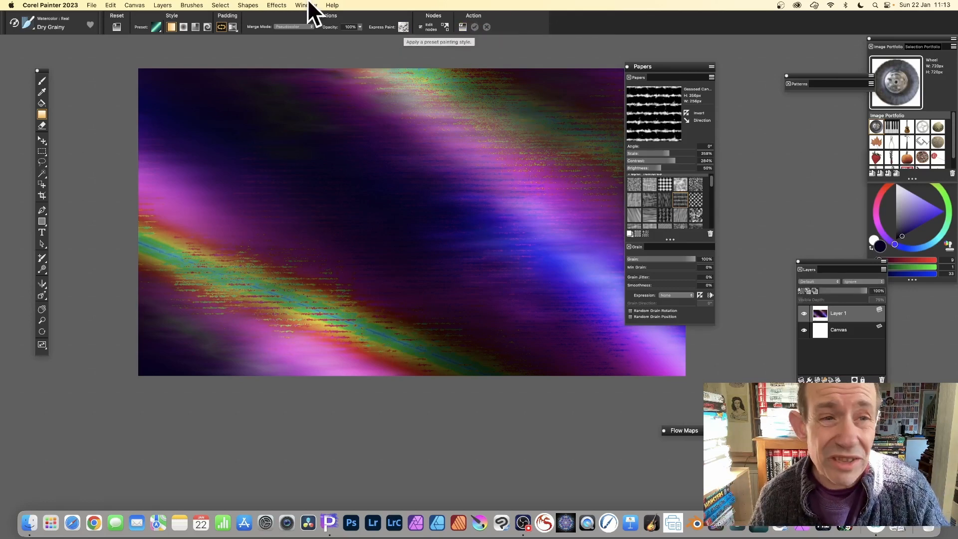
left_click(275, 5)
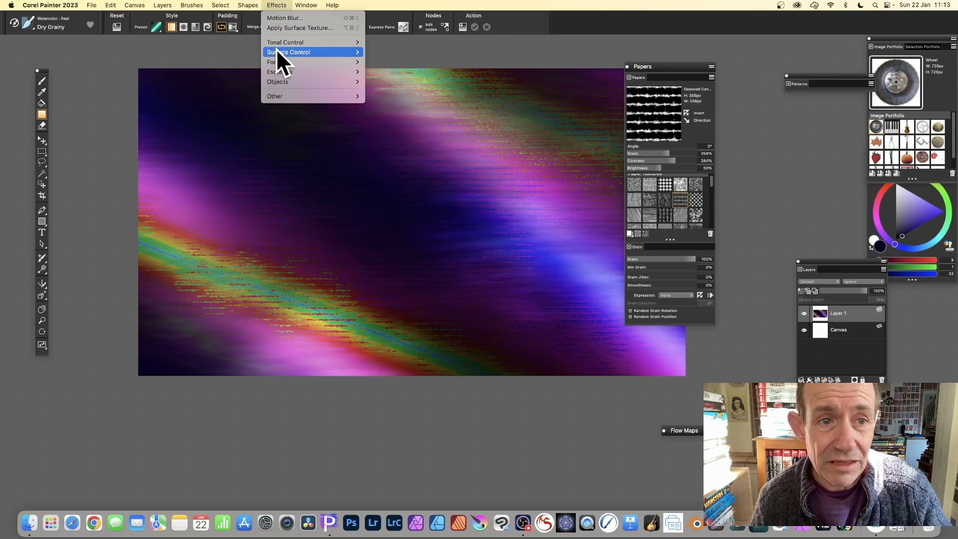
mouse_move(281, 52)
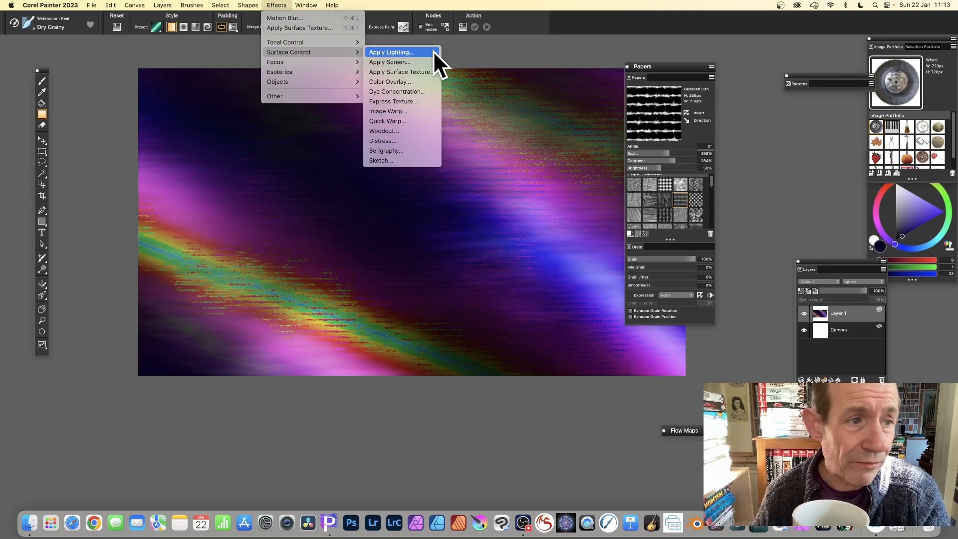
left_click(400, 25)
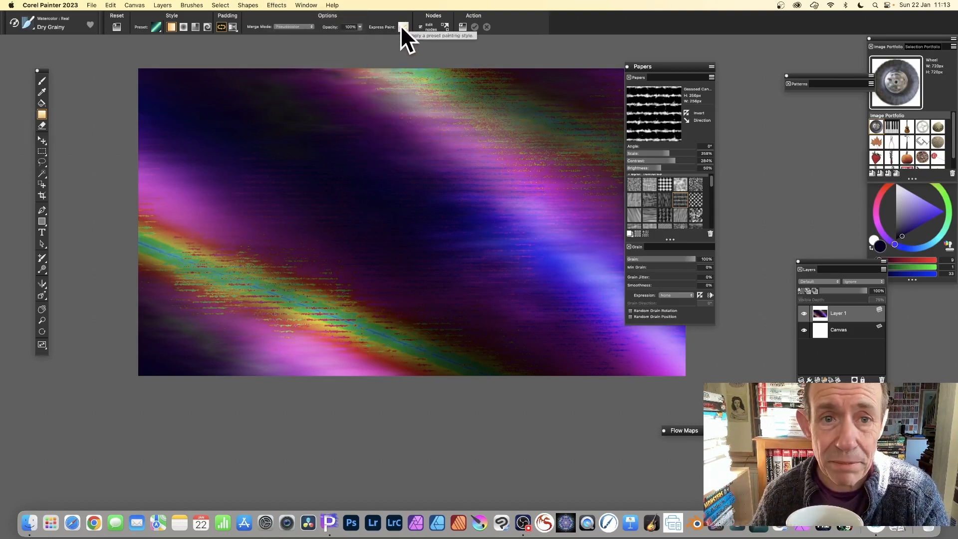
Set the Express Paint style to Soft Dabs and draw a gradient from the canvas centre toward the upper right
left_click(405, 25)
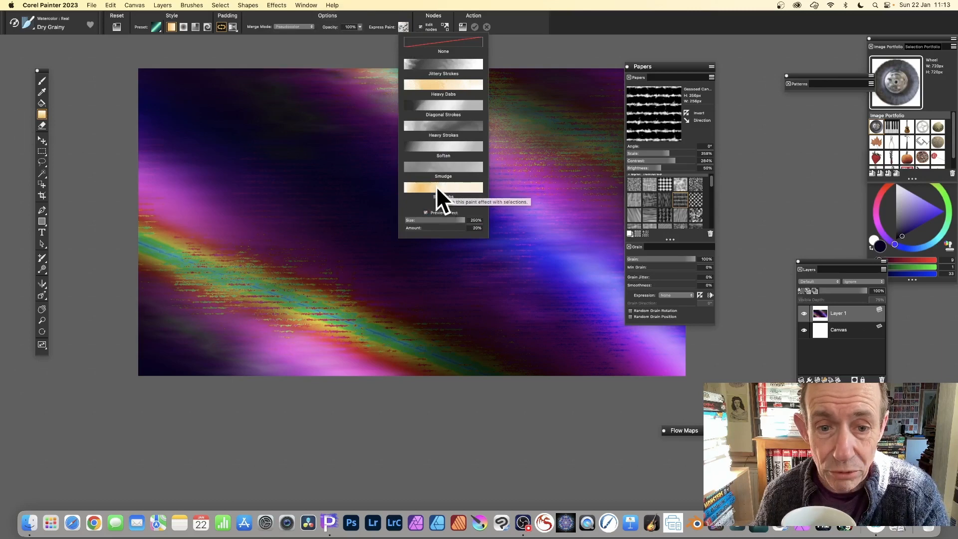
left_click(468, 187)
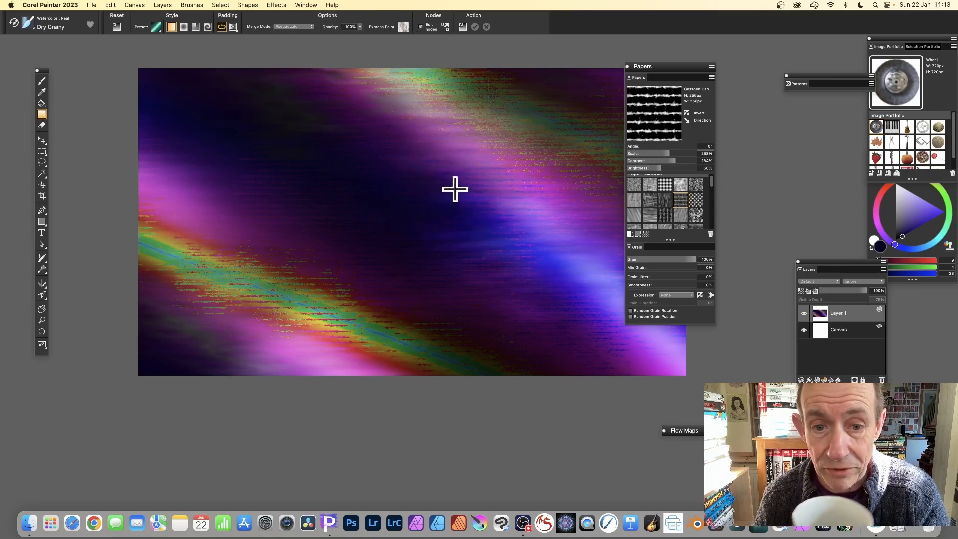
left_click_drag(417, 257, 502, 122)
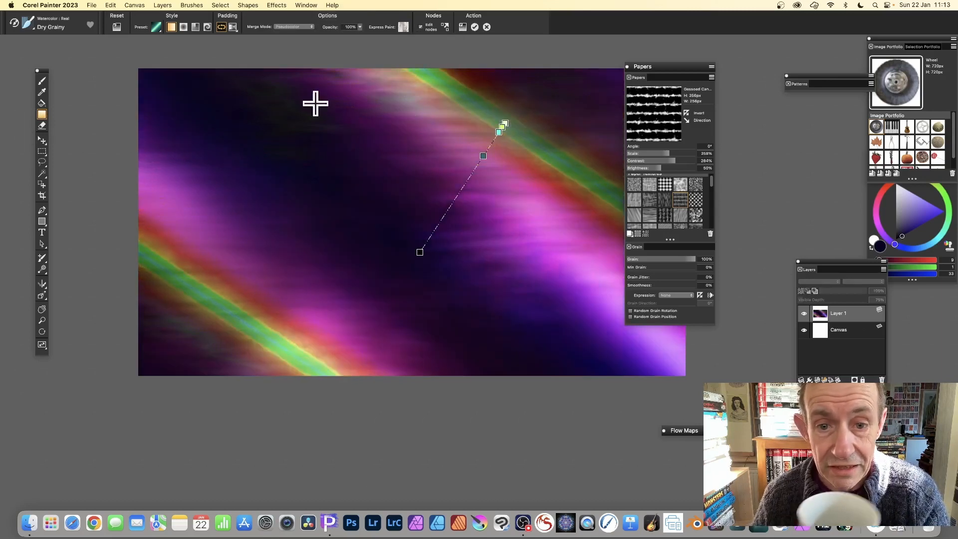
Set the gradient's merge mode to Default and redraw it from right of the canvas centre toward the upper left
left_click(298, 27)
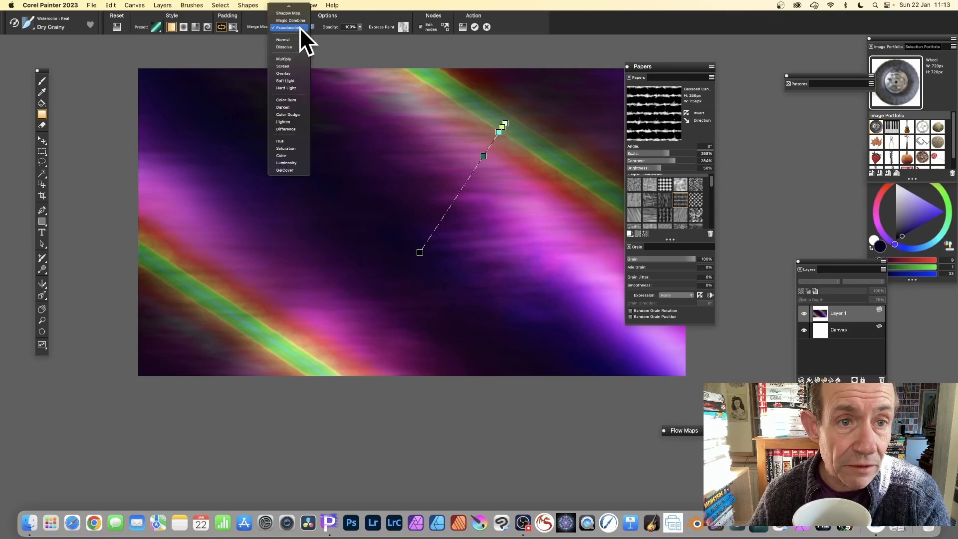
left_click(290, 8)
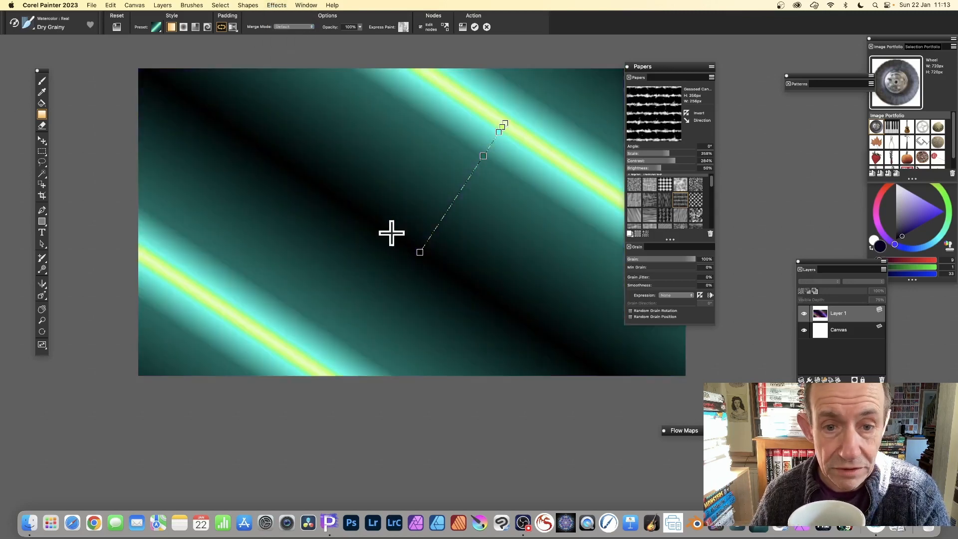
left_click_drag(511, 253, 313, 157)
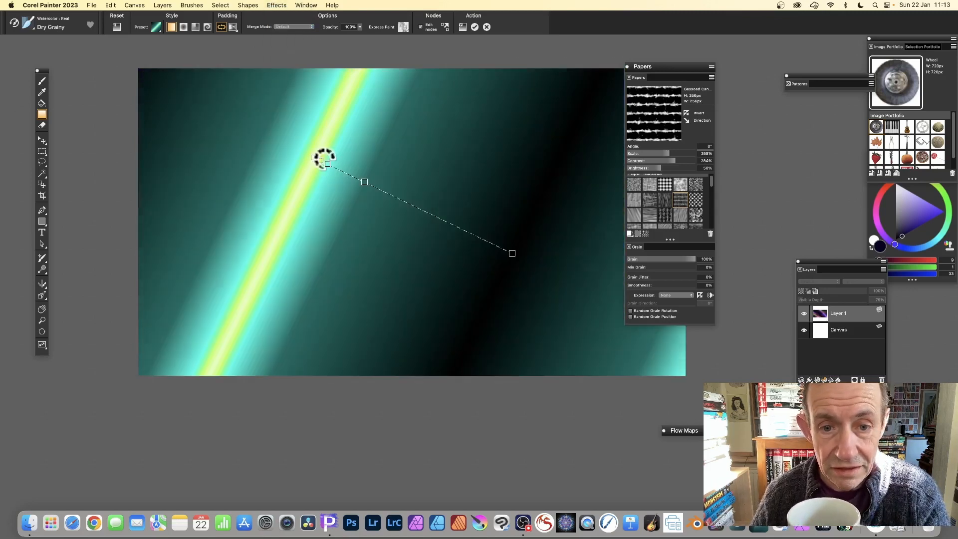
Choose the Retro Fabric paper and redraw the gradient twice, finally from above right of the canvas centre down to near the centre
left_click(402, 27)
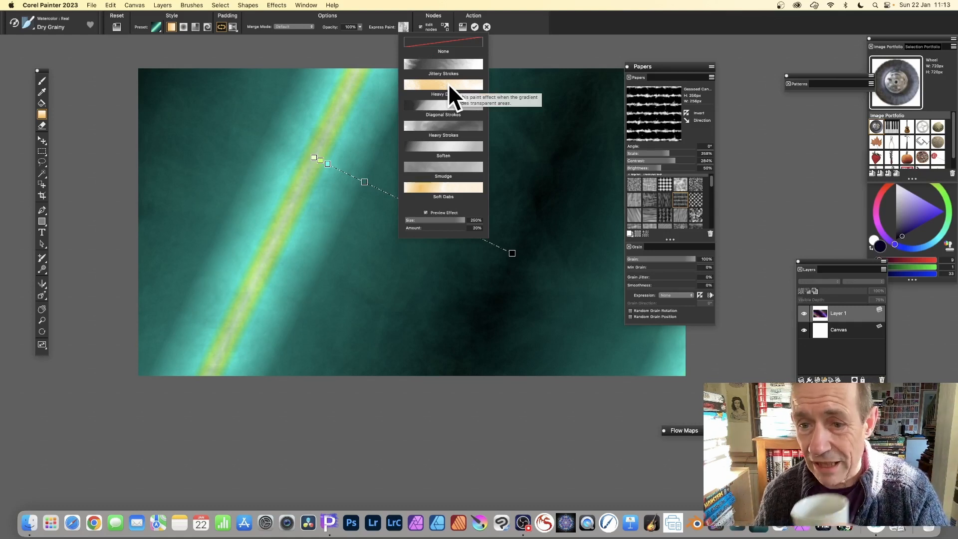
left_click(650, 200)
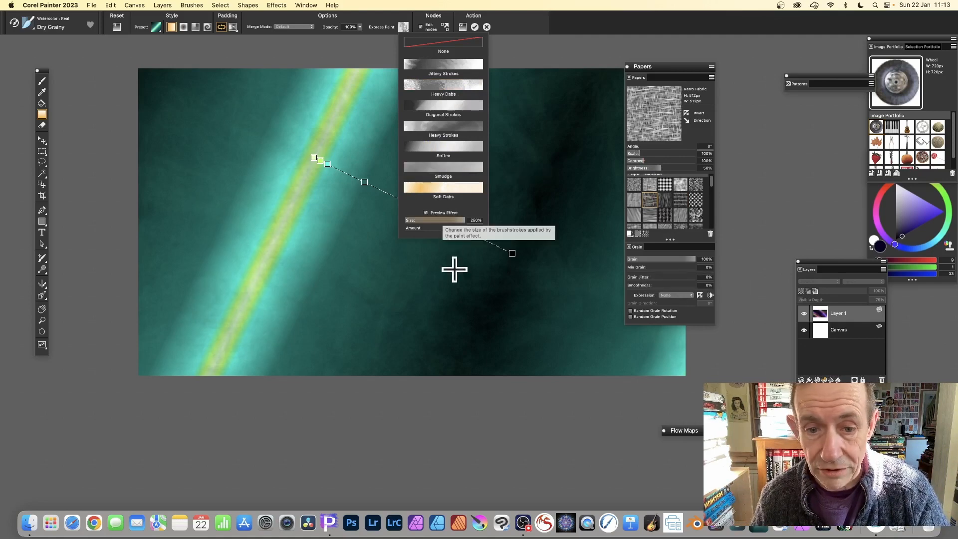
left_click_drag(421, 280, 324, 138)
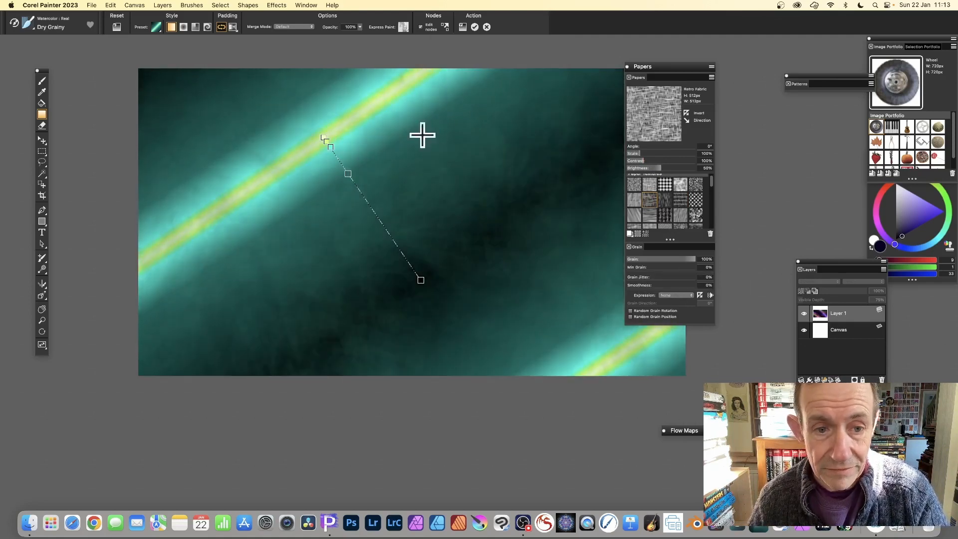
left_click_drag(478, 117, 385, 230)
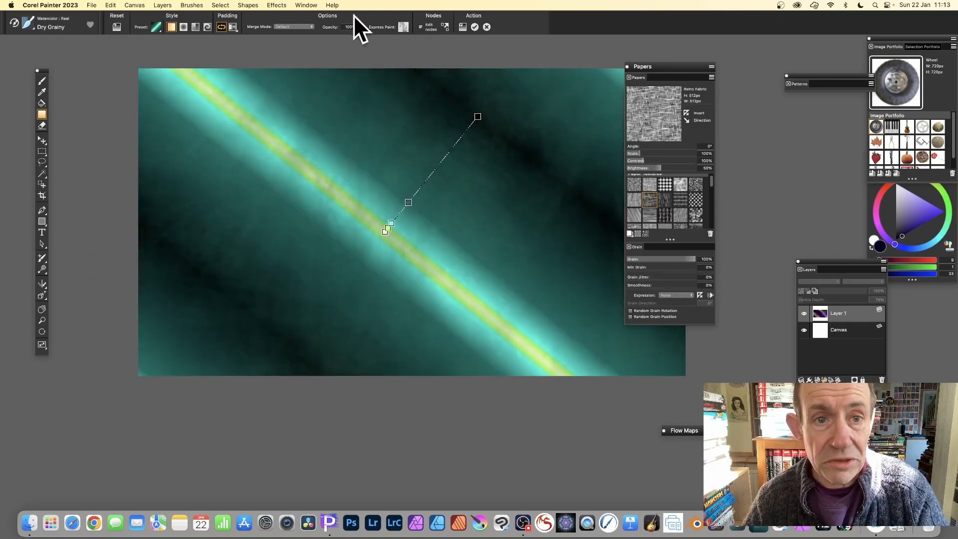
Set the gradient's Express Paint style to Heavy Dabs
left_click(405, 29)
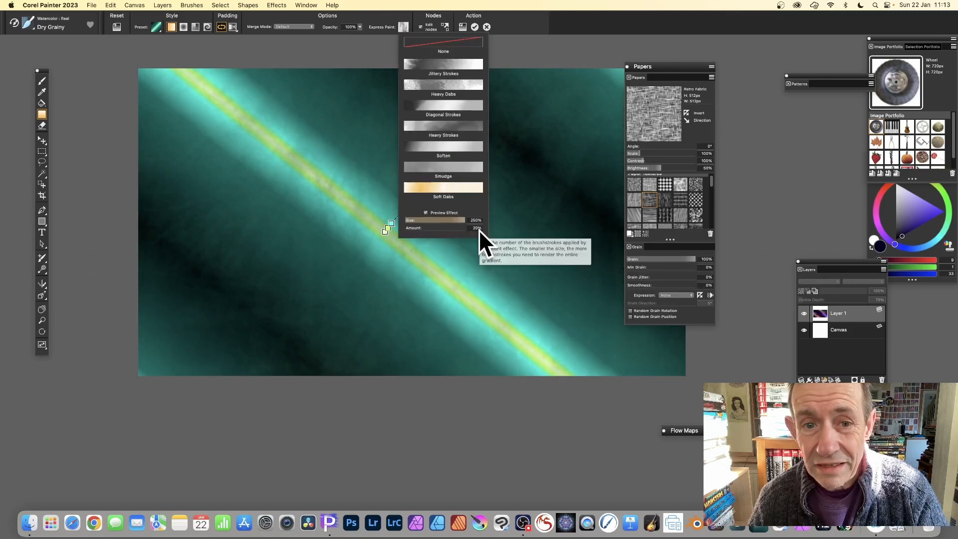
left_click(438, 82)
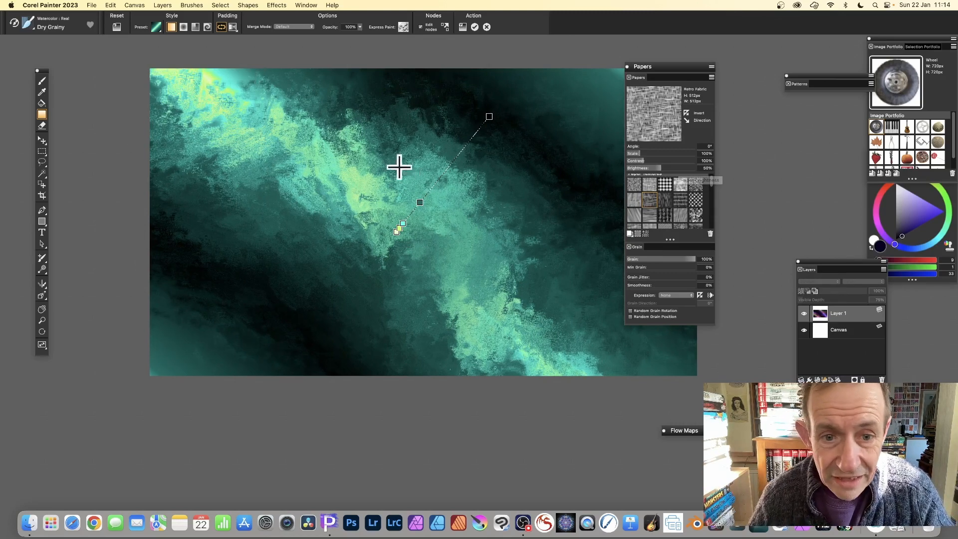
Choose the Small Dots paper, redraw the gradient from just right of the canvas centre toward the upper right, and accept it
left_click(664, 184)
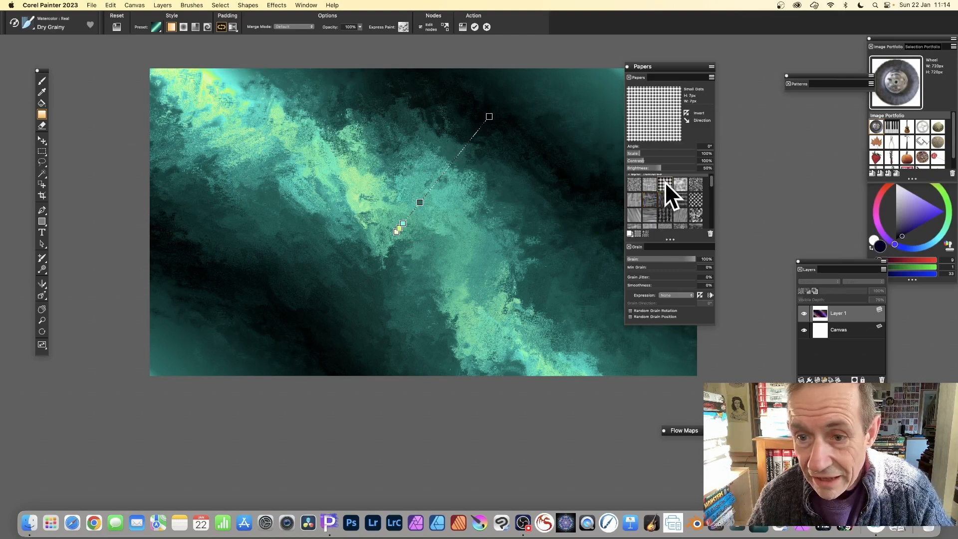
left_click_drag(455, 242, 520, 144)
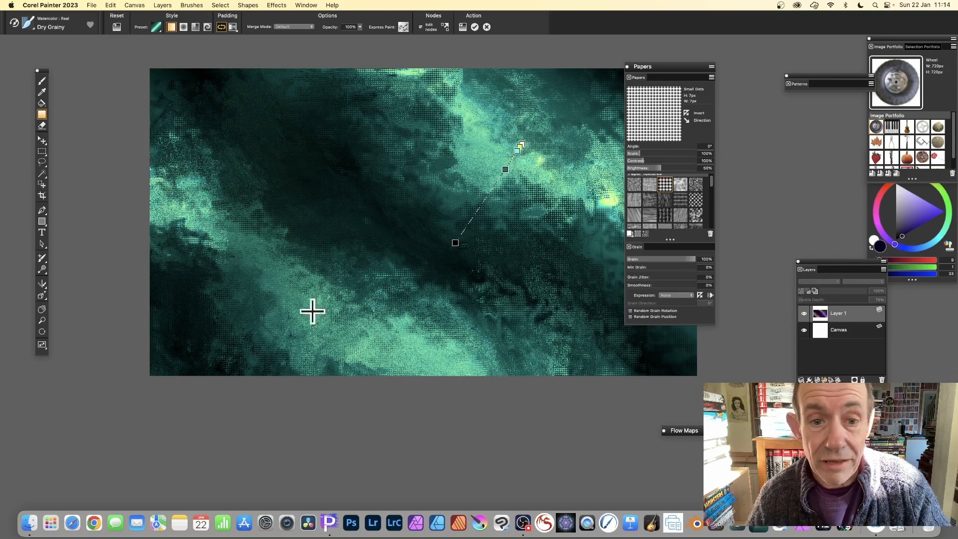
left_click(475, 27)
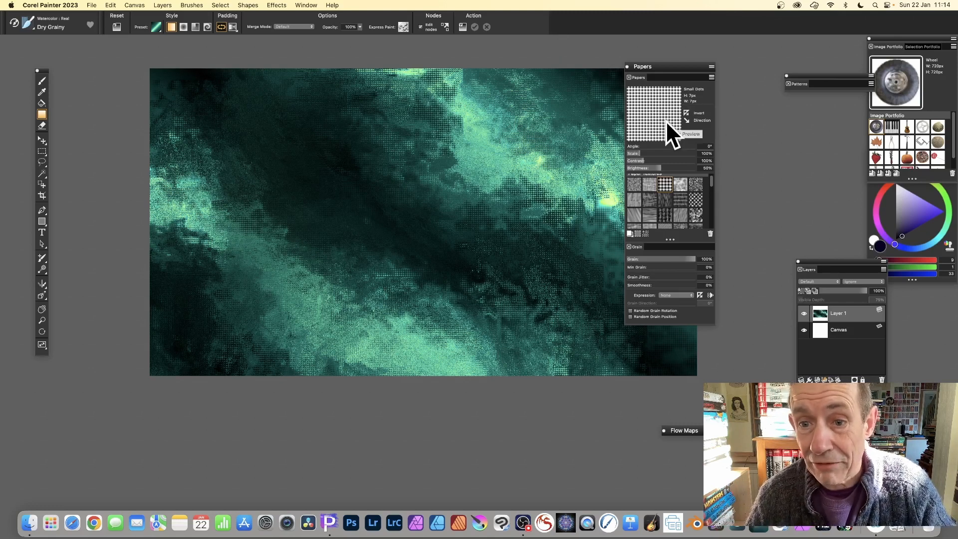
Browse further through the paper textures for another paper
scroll(691, 195, "down", 2)
scroll(691, 194, "down", 1)
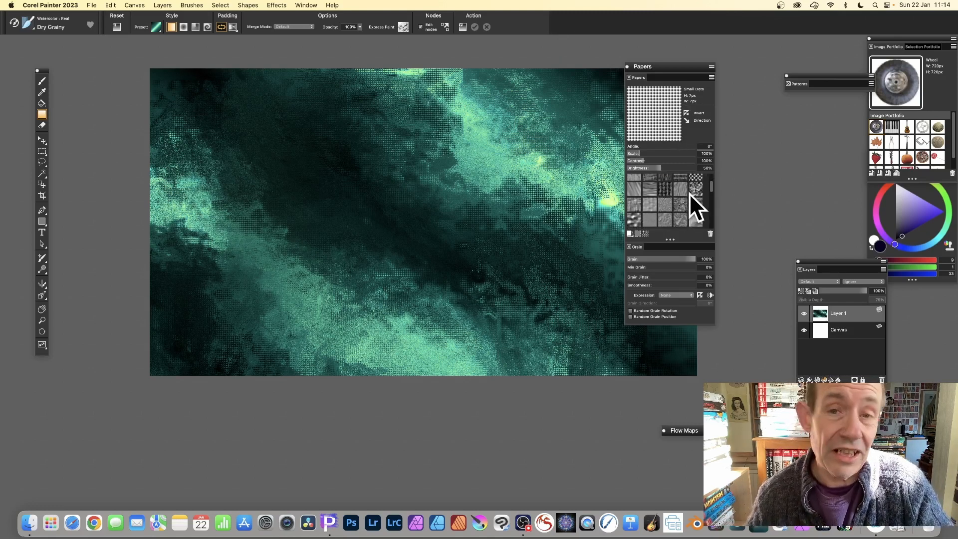